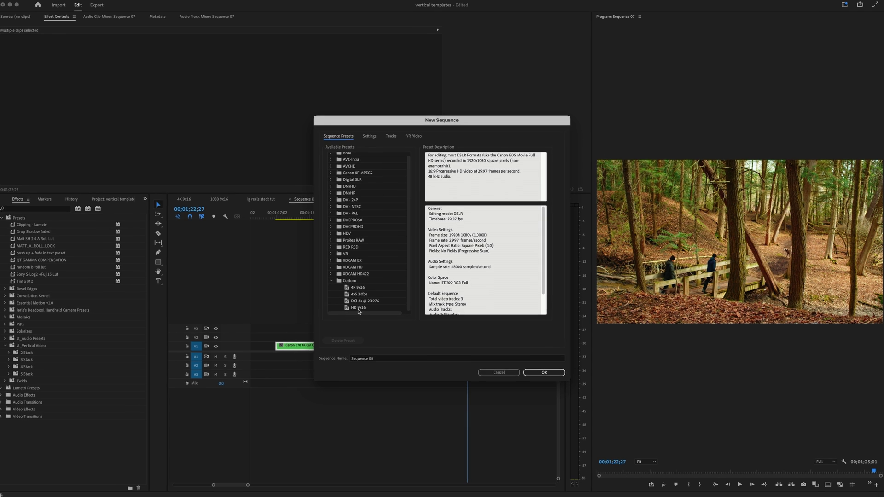
Compare the HD 9x16 and 4K 9x16 presets, cancel, and open 1080 9x16's playback resolution list.
left_click(359, 308)
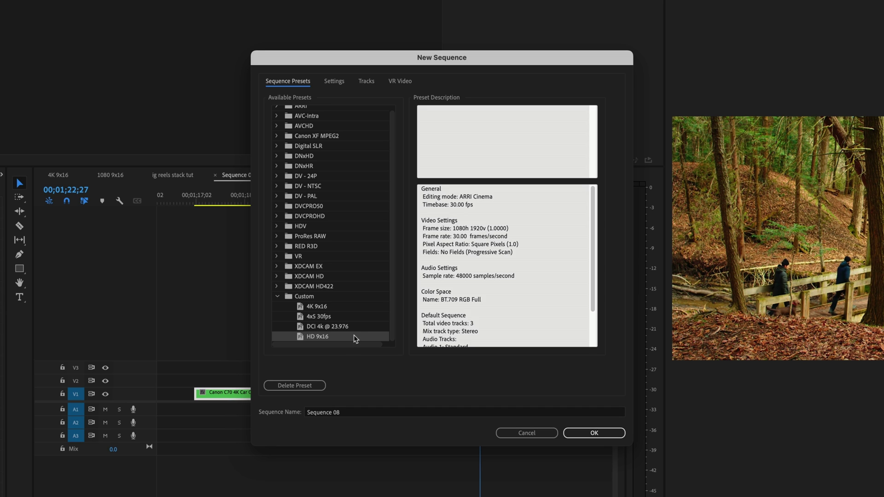
left_click(328, 306)
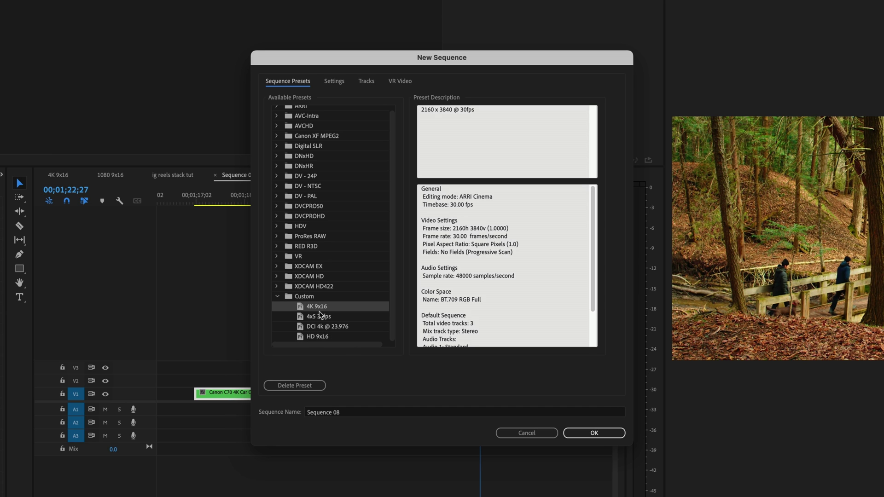
left_click(506, 431)
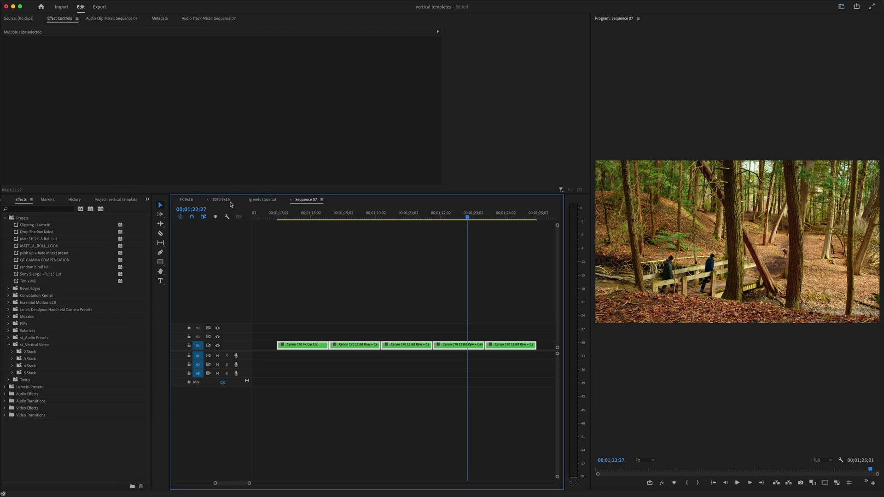
left_click(221, 199)
left_click(824, 460)
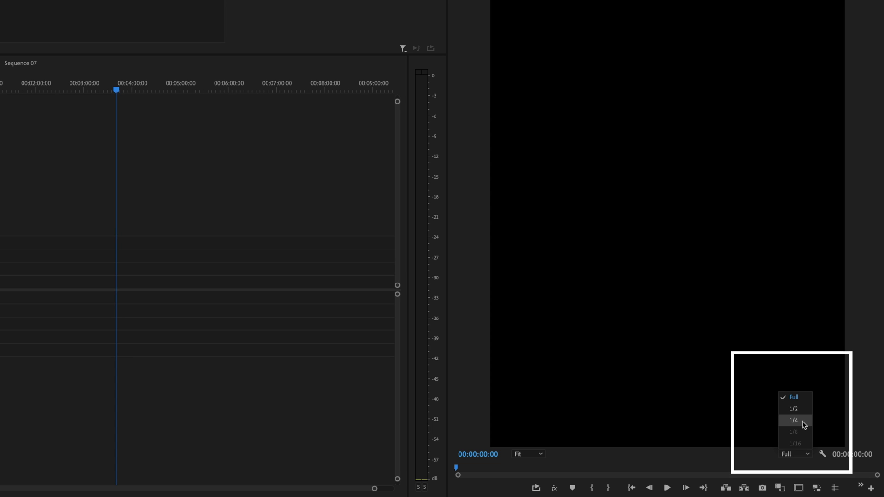
Keep playback resolution at Full and move to the ig reels stack tut sequence.
left_click(803, 457)
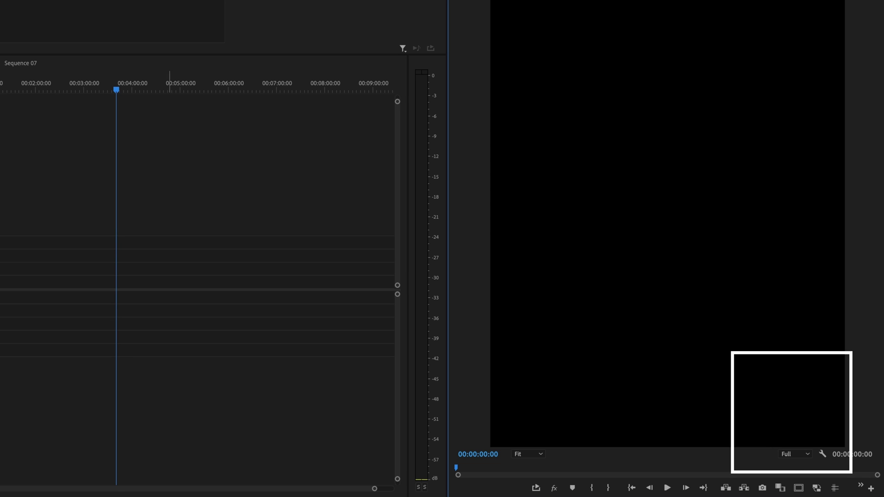
left_click_drag(374, 488, 112, 488)
left_click(795, 455)
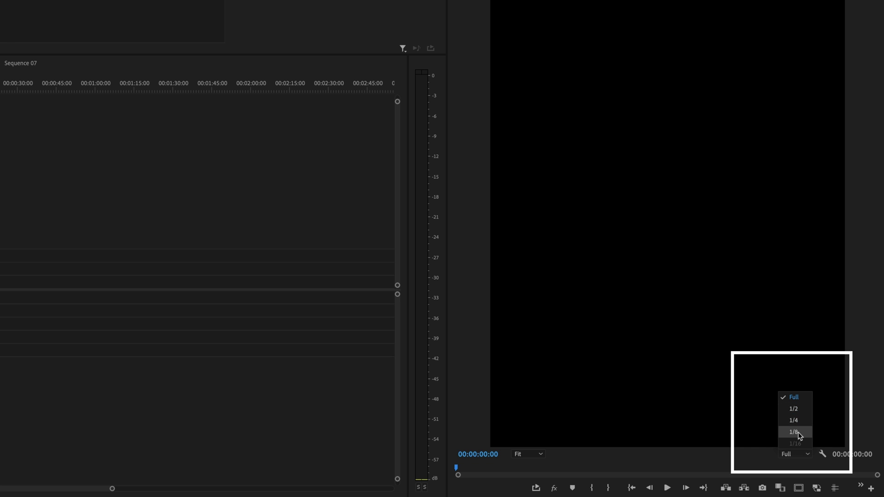
left_click(21, 174)
left_click(269, 201)
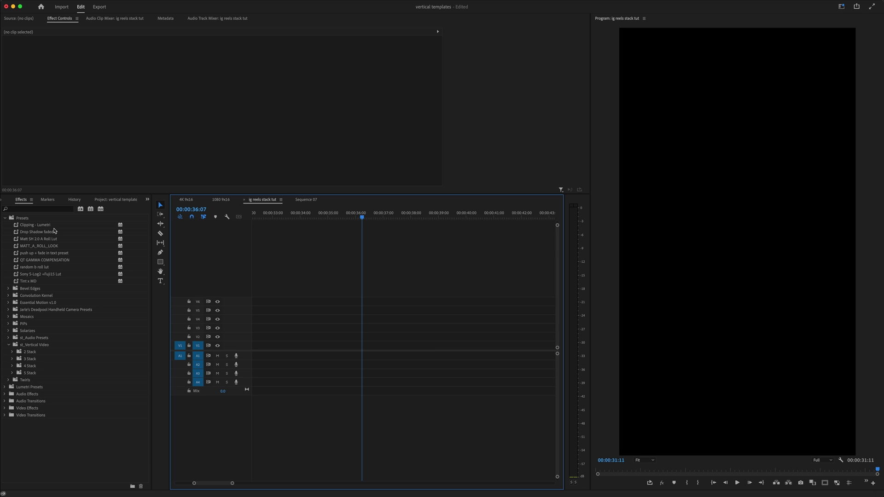
Check the Effects Presets folder's options without choosing any, then return to Sequence 07.
left_click(33, 219)
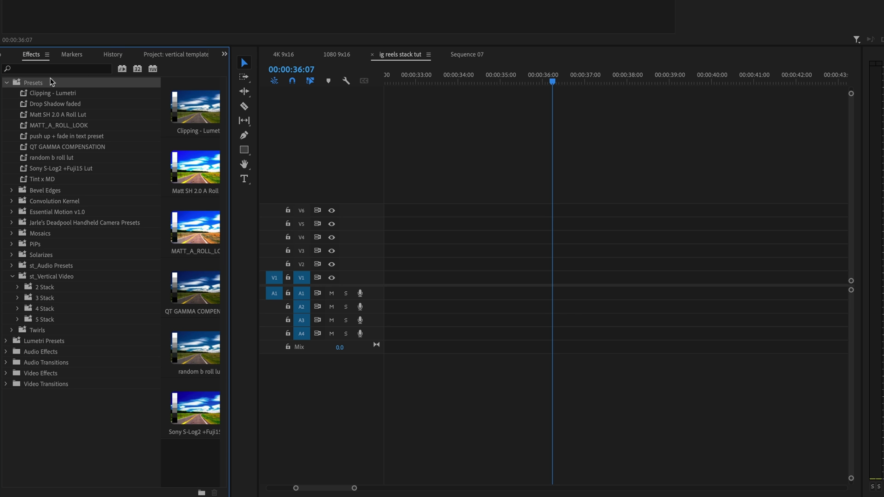
right_click(51, 82)
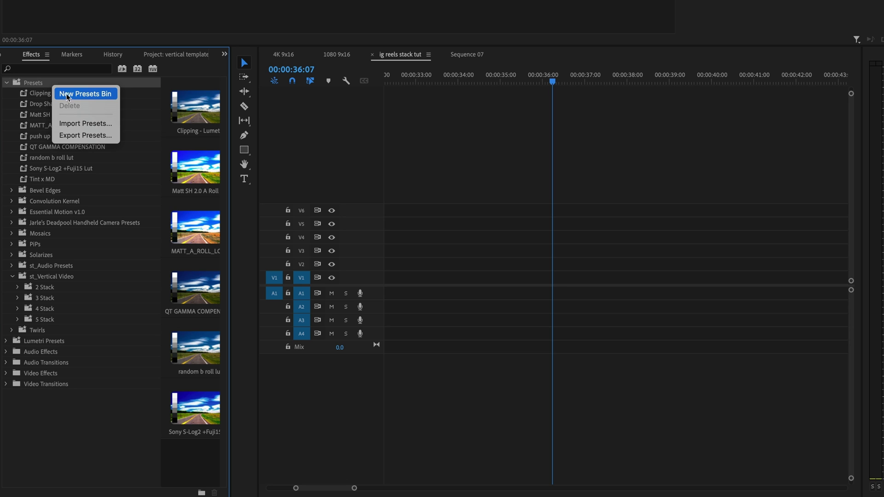
left_click(462, 153)
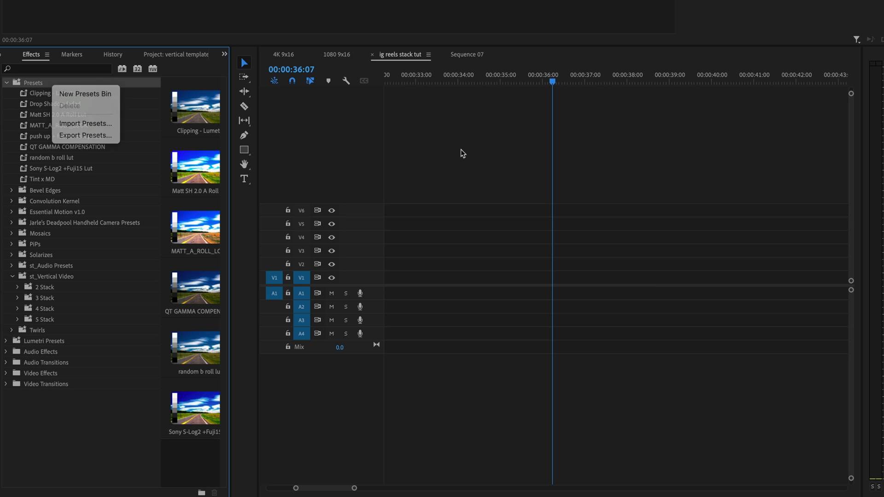
left_click(469, 59)
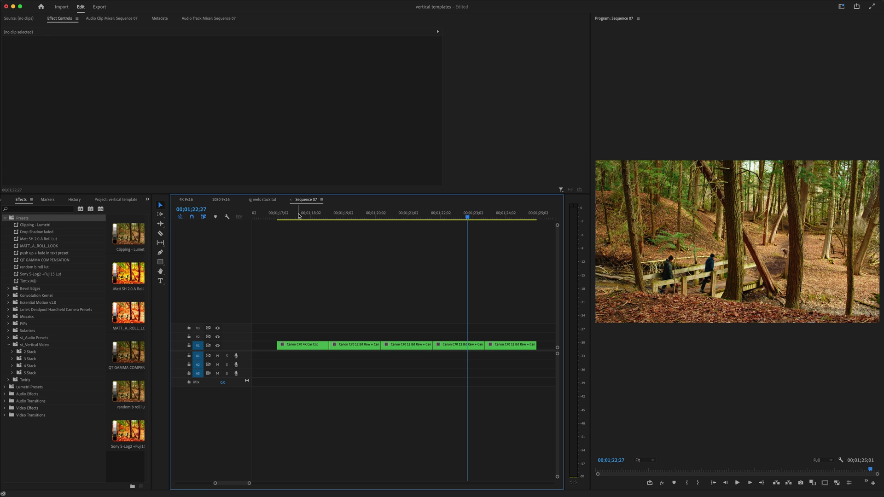
Scrub Sequence 07, select its five V1 Canon C70 clips, and go to ig reels stack tut.
left_click_drag(298, 215, 490, 239)
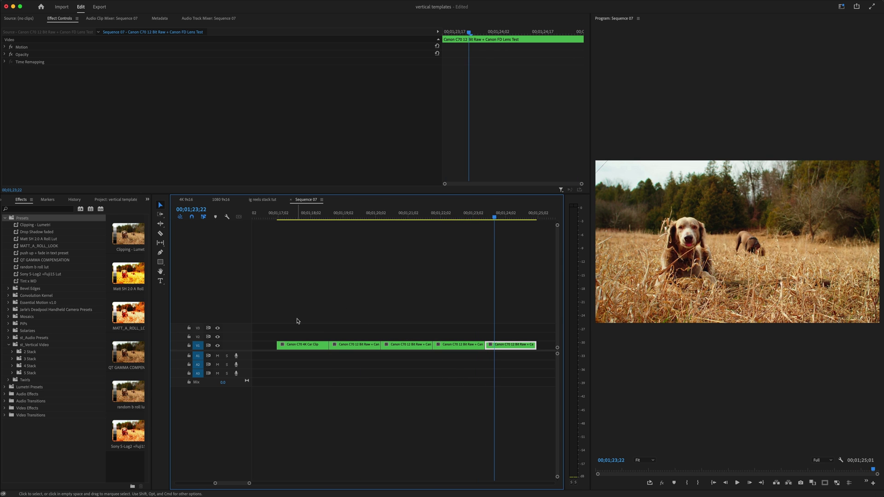
left_click_drag(301, 310, 517, 374)
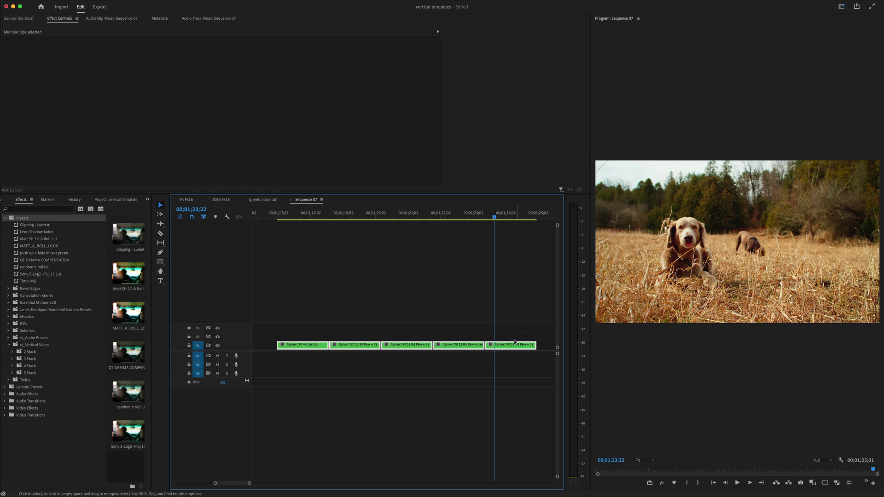
left_click(267, 201)
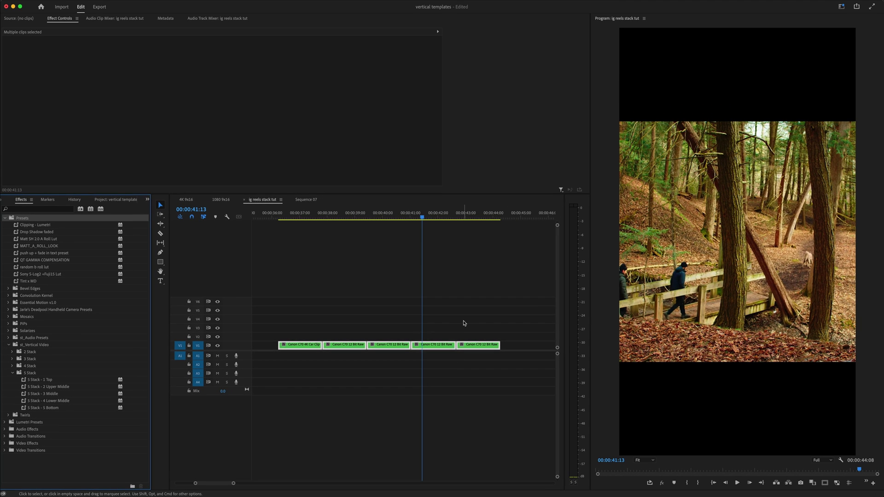
Move the pasted Canon C70 4K Car Clip up to track V5.
left_click(464, 323)
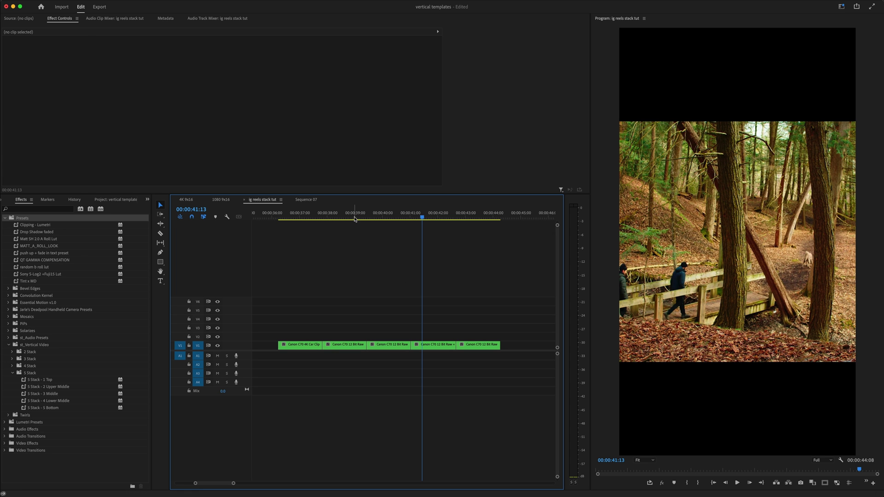
mouse_move(355, 220)
left_mouse_down()
mouse_move(469, 225)
mouse_move(361, 233)
left_mouse_up()
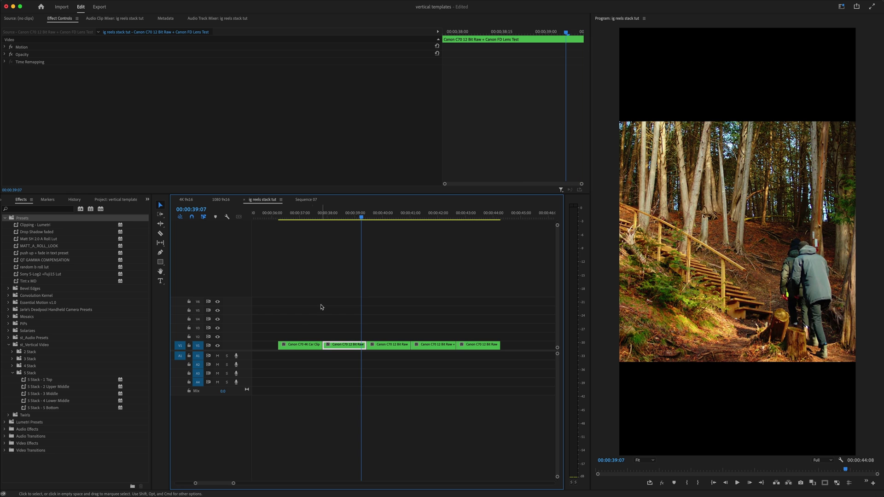
left_click(294, 349)
key("alt+Up")
key("alt+Up")
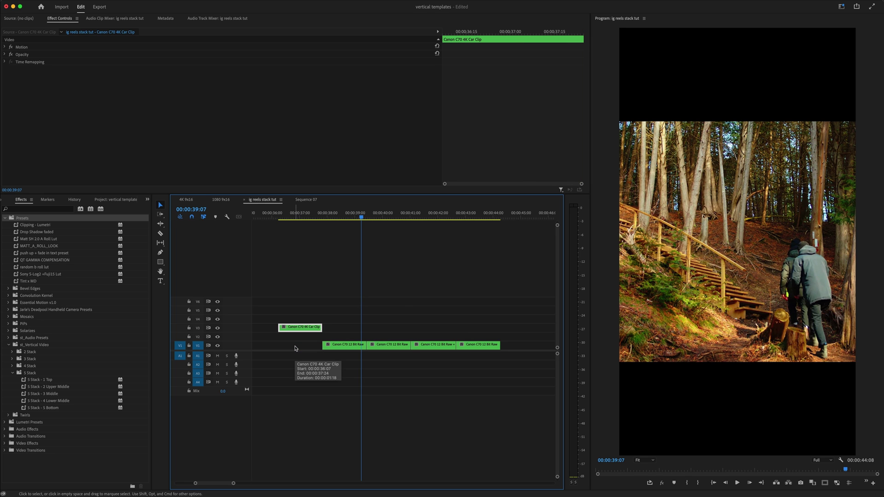
key("alt+Up")
key("alt+Up")
Stack the remaining clips on V4, V3 and V2, all aligned to the car clip's start.
left_click(334, 348)
left_click_drag(334, 348, 289, 320)
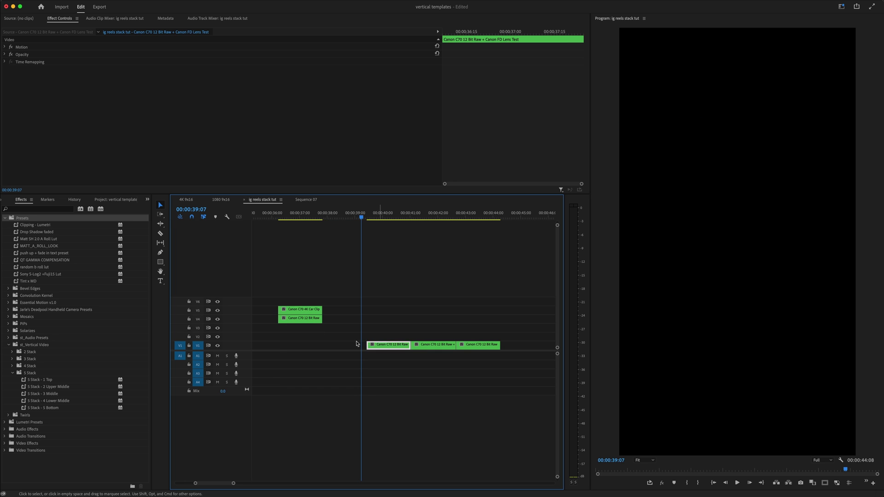
left_click_drag(338, 337, 288, 328)
left_click_drag(417, 345, 283, 337)
left_click_drag(478, 345, 299, 345)
left_click(300, 216)
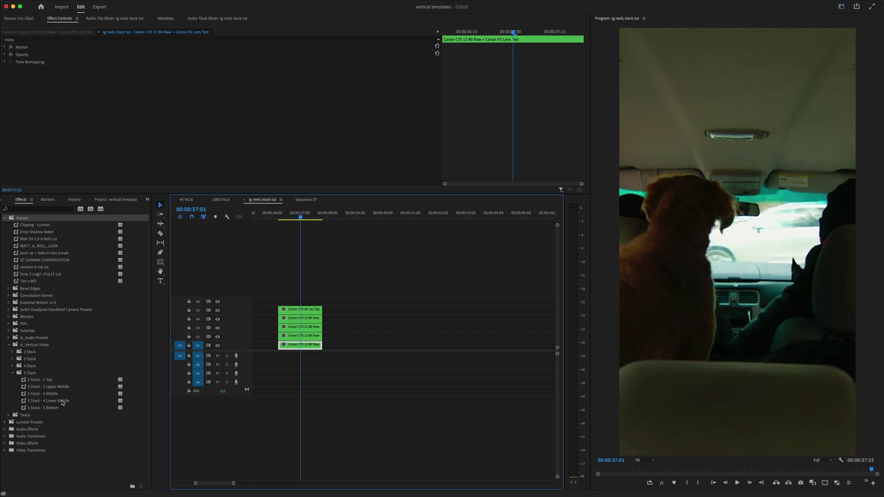
Apply 5 Stack presets 1 Top, 2 Upper Middle, 3 Middle and 4 Lower Middle to V5–V2.
left_click_drag(42, 379, 288, 311)
left_click_drag(52, 389, 288, 319)
left_click_drag(53, 394, 287, 325)
left_click_drag(48, 400, 292, 343)
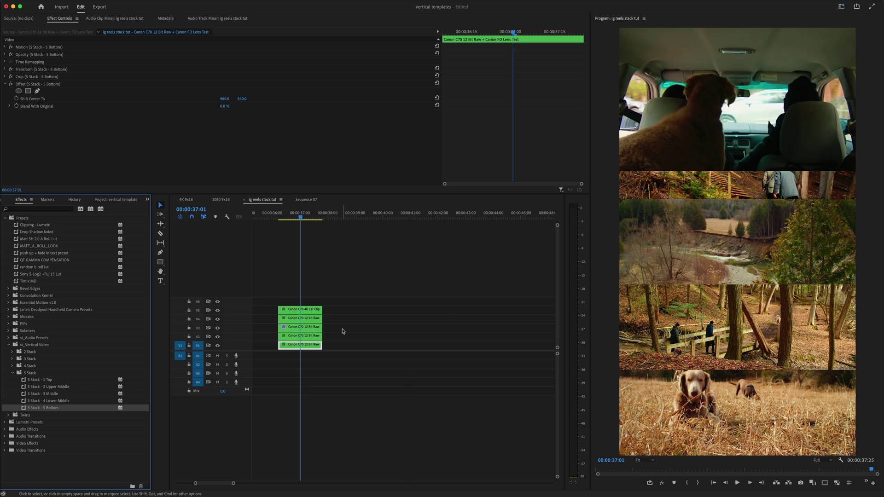
key("=")
left_click(404, 309)
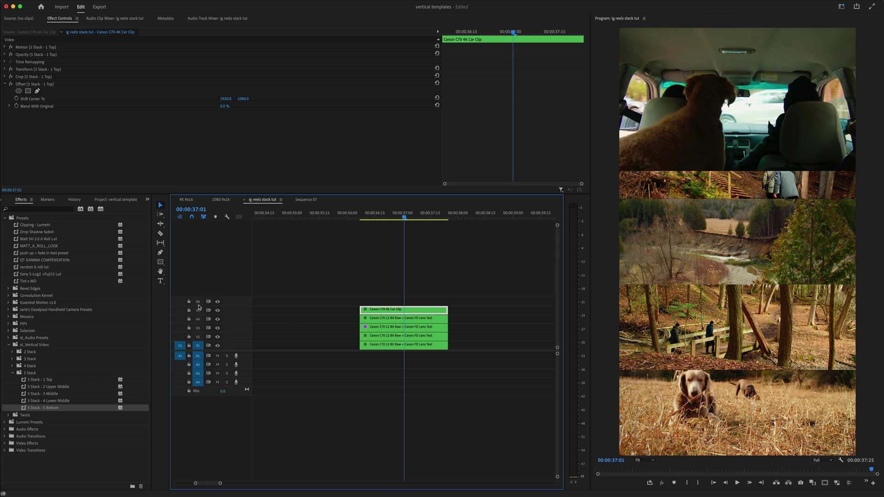
Set the V5 car clip's Motion Scale to 50.
left_click(5, 47)
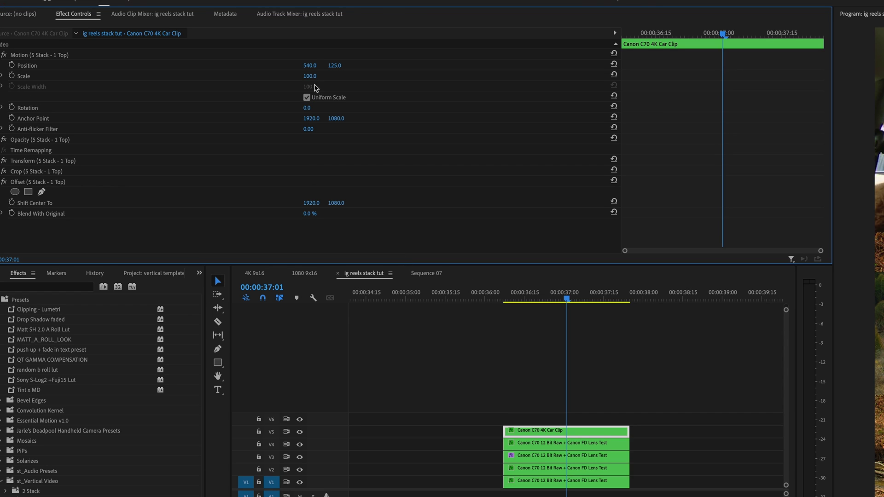
left_click(229, 60)
type("50")
key("Return")
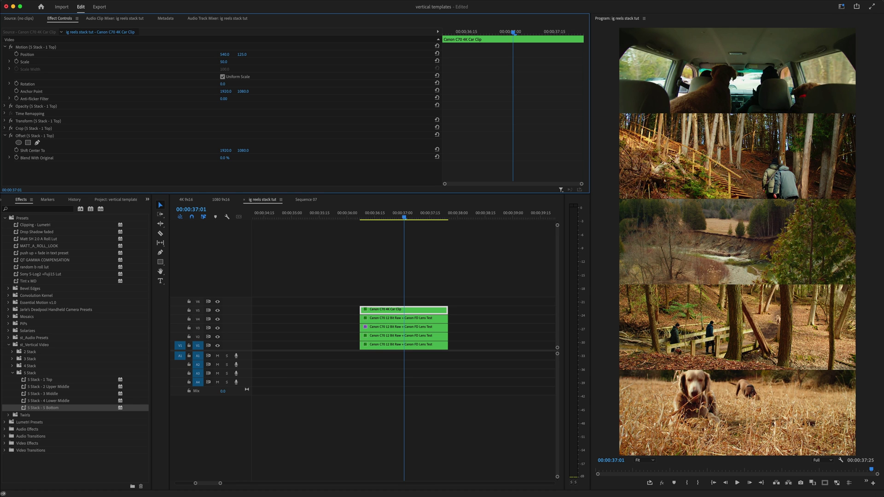
left_click(368, 262)
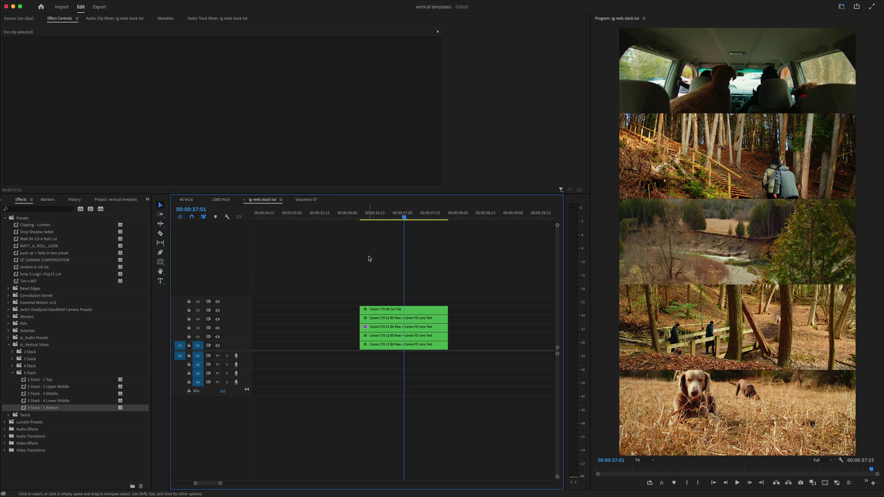
Verify the car clip's Scale, bring up the Project bins, and select the bottom V1 clip.
key("Left")
key("Left")
left_click(408, 309)
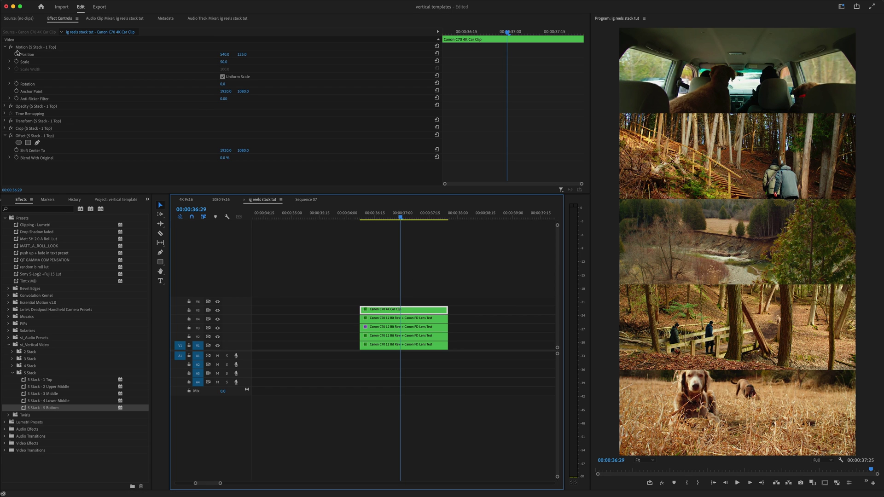
left_click(55, 62)
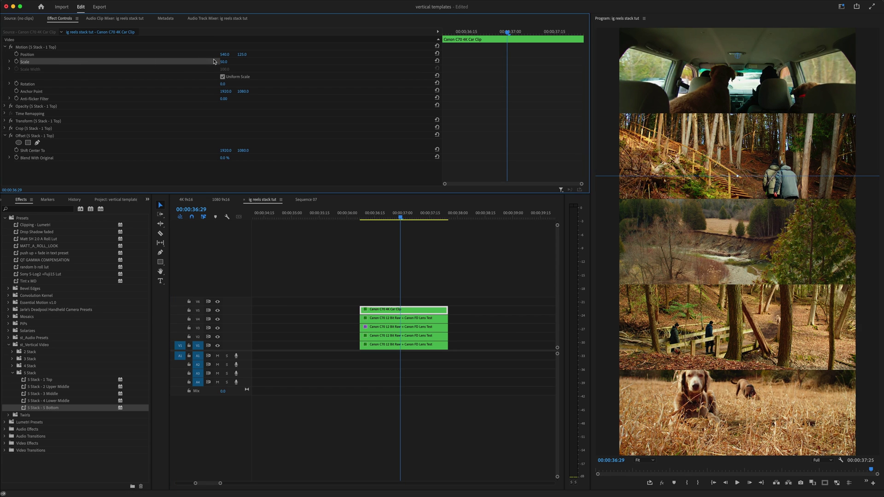
left_click(374, 257)
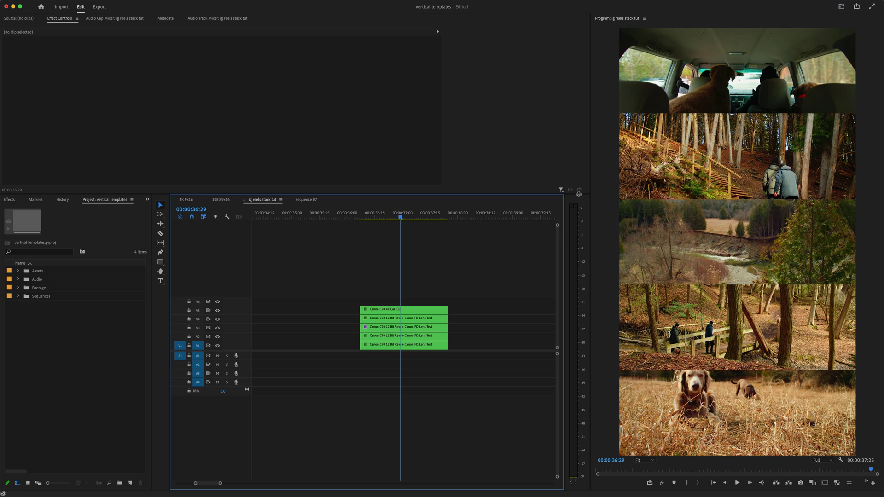
key("shift+1")
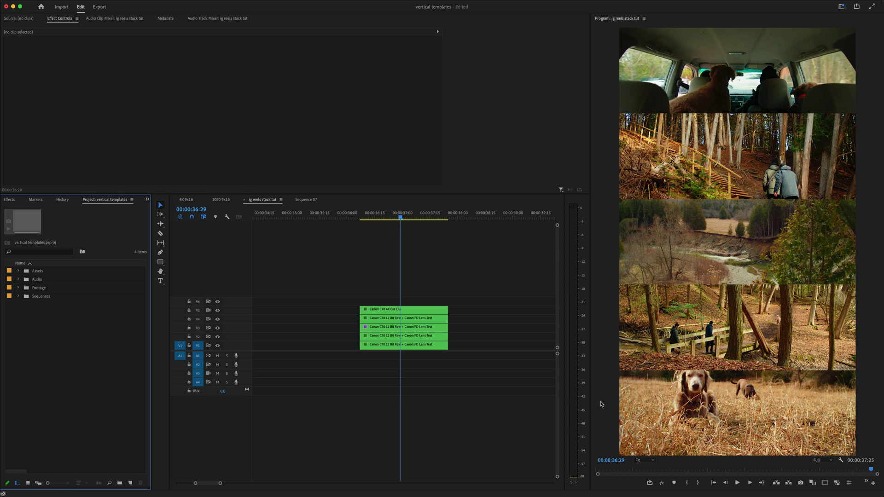
left_click(391, 344)
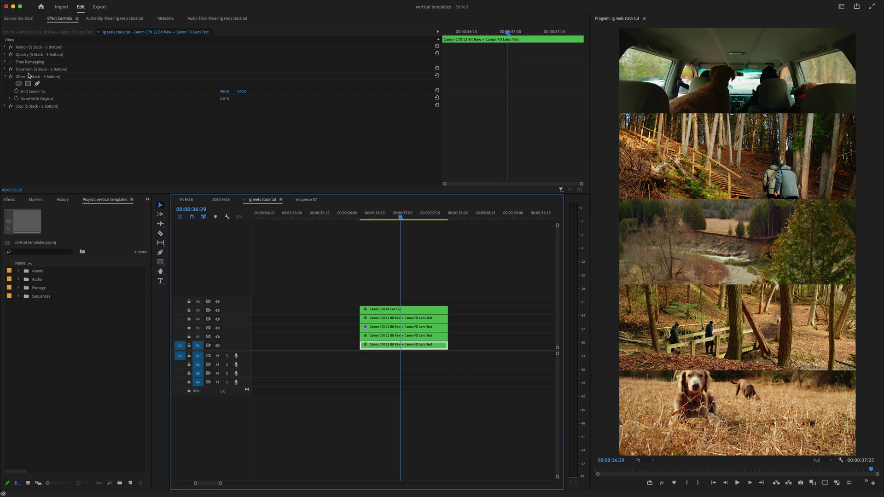
In the bottom clip's 5 Stack Transform, undo a Position test and raise Scale to 78.5.
left_click(58, 78)
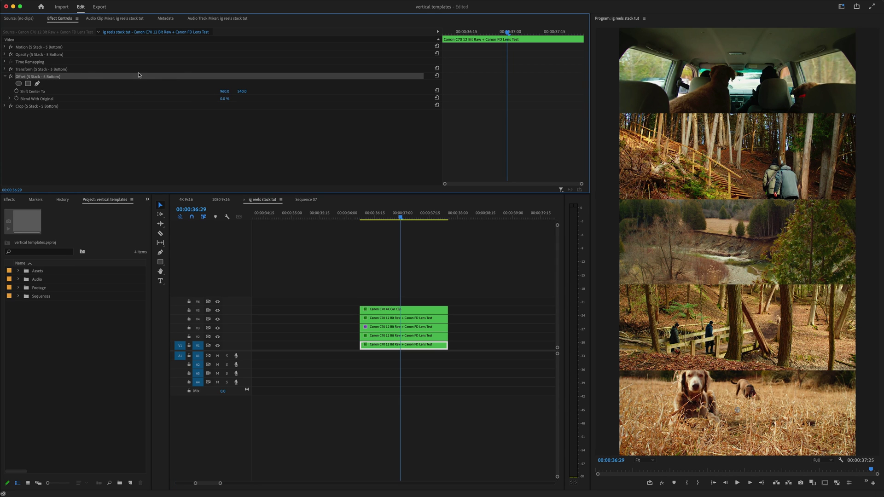
left_click_drag(242, 91, 311, 91)
left_click(5, 69)
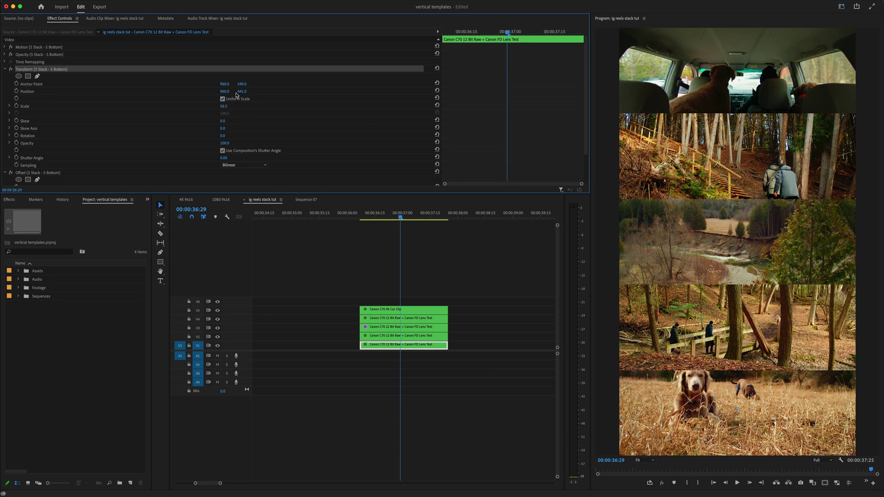
left_click_drag(240, 91, 102, 91)
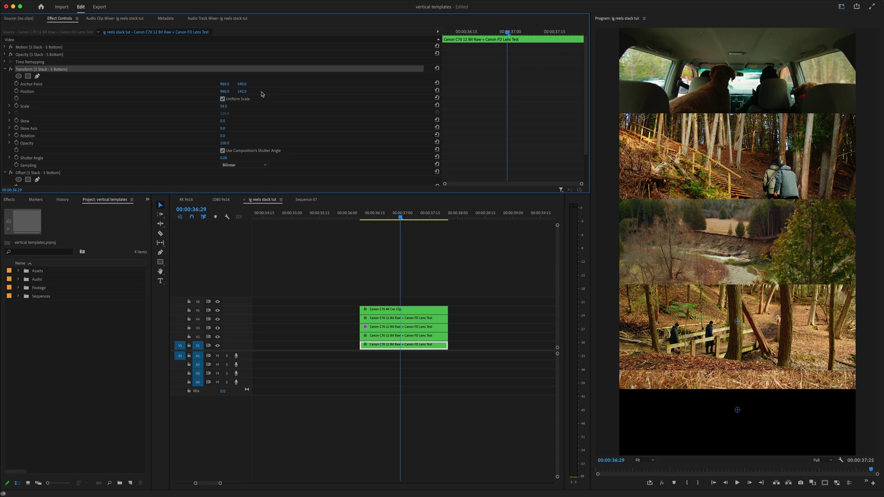
key("super+z")
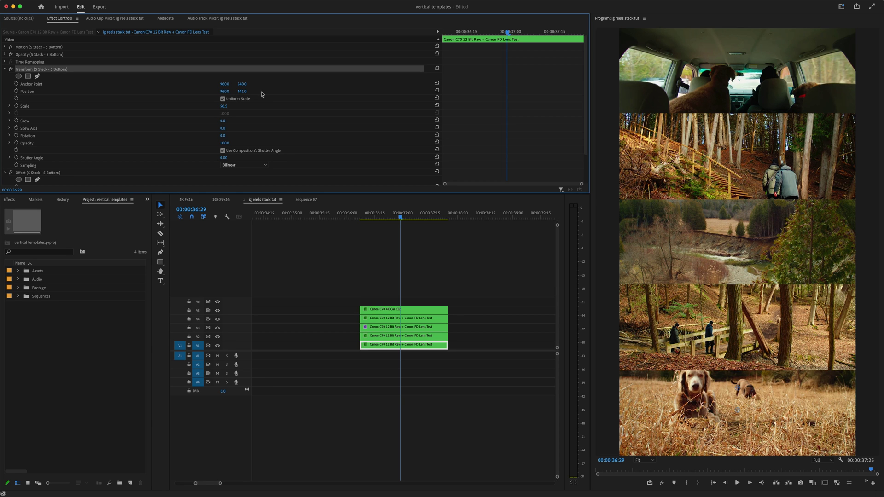
left_click(228, 109)
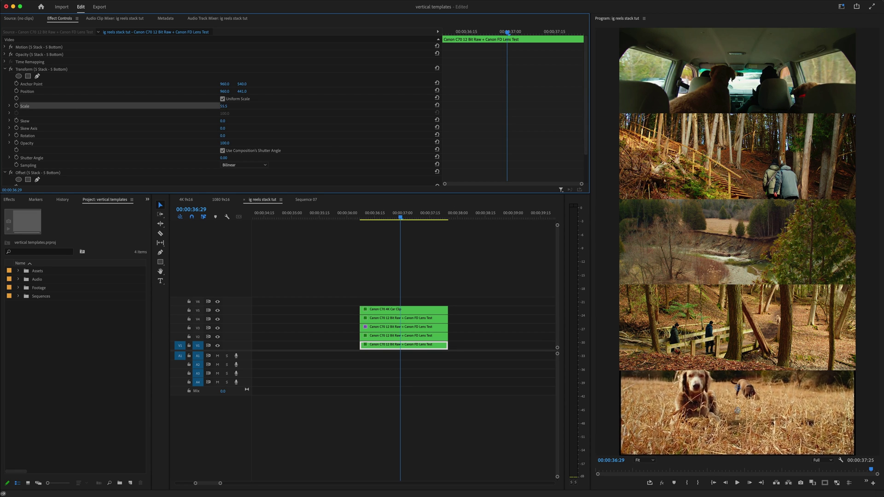
left_click_drag(224, 105, 230, 107)
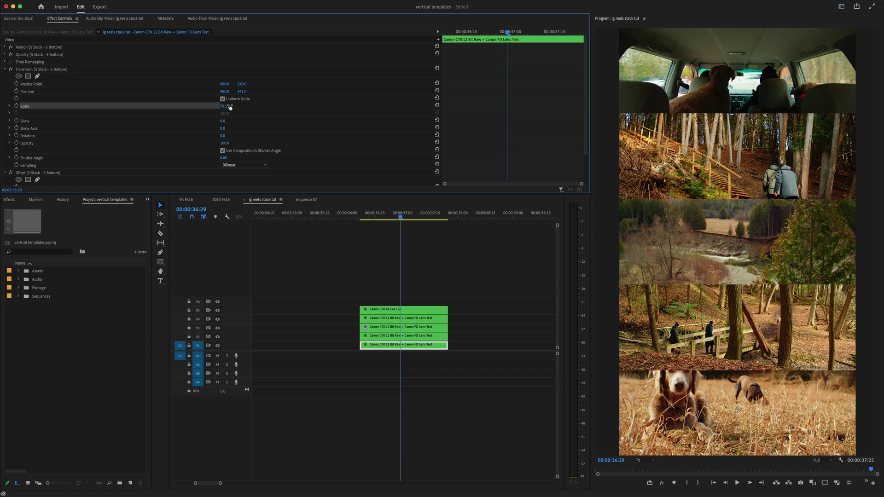
left_click(5, 70)
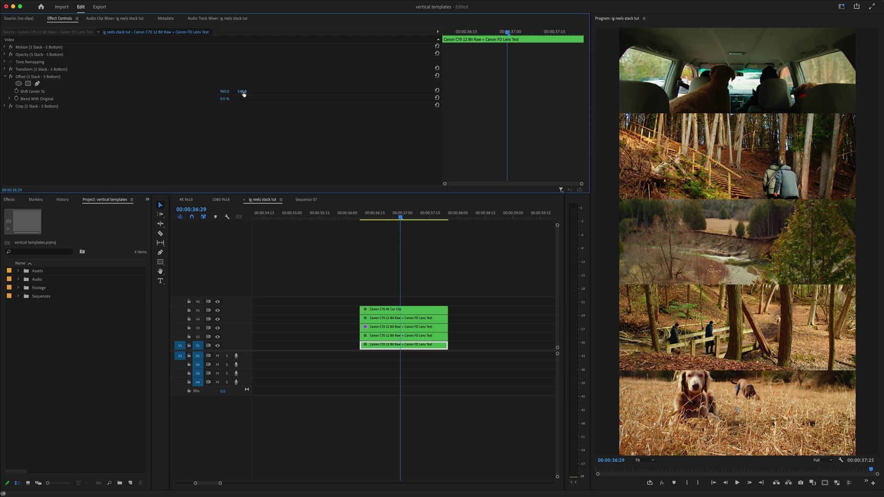
Reframe the bottom clip's Offset and shift the lower-middle clip's center to 960, 509.
left_click_drag(242, 92, 274, 91)
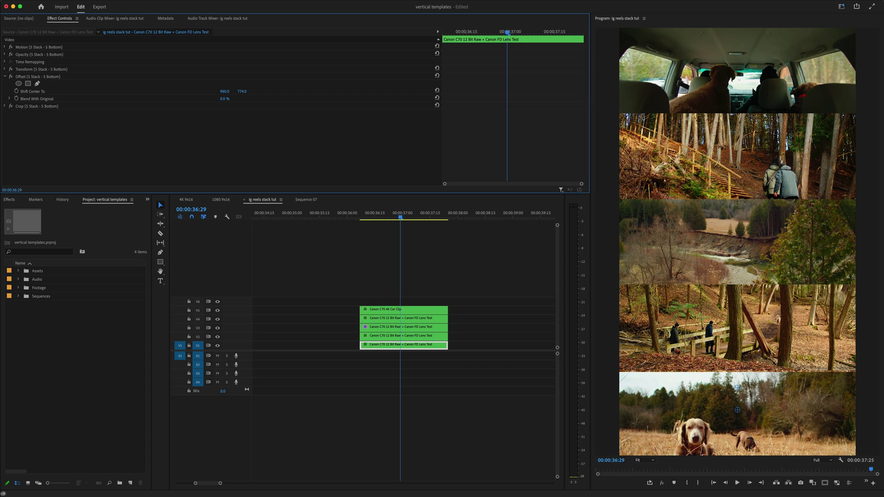
mouse_move(736, 410)
left_mouse_down()
mouse_move(737, 371)
mouse_move(737, 395)
left_mouse_up()
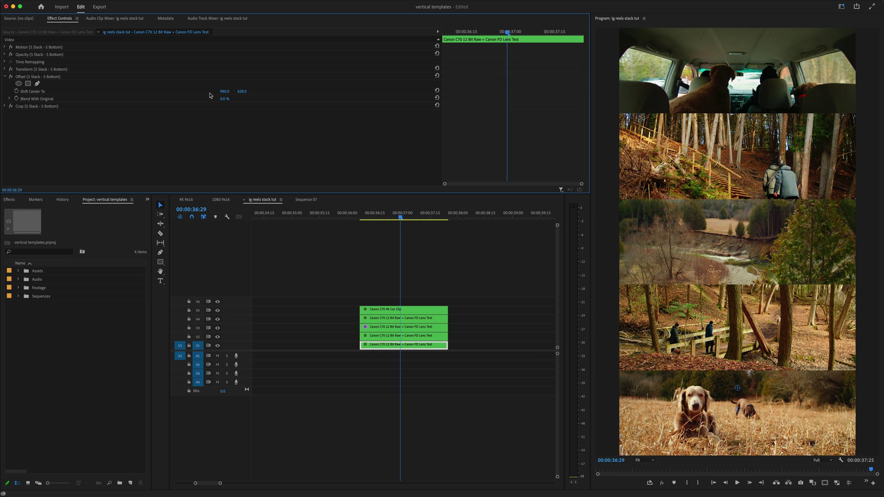
left_click(381, 336)
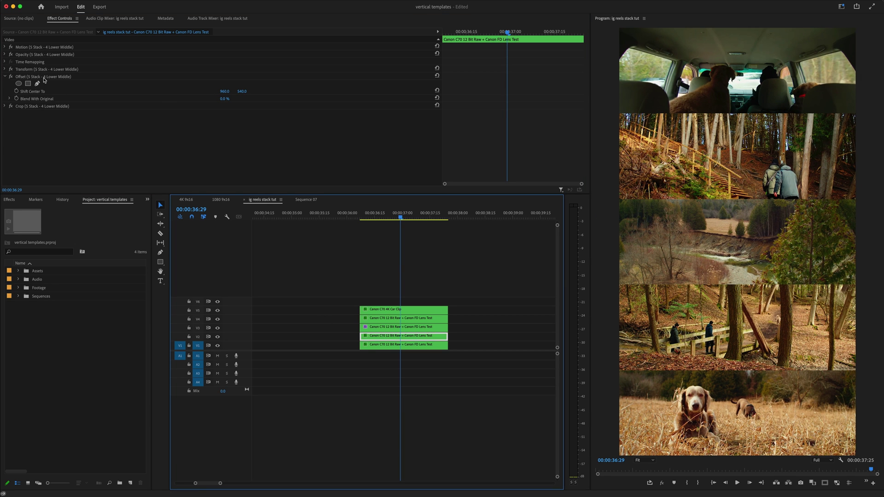
mouse_move(242, 91)
left_mouse_down()
mouse_move(219, 91)
mouse_move(228, 91)
left_mouse_up()
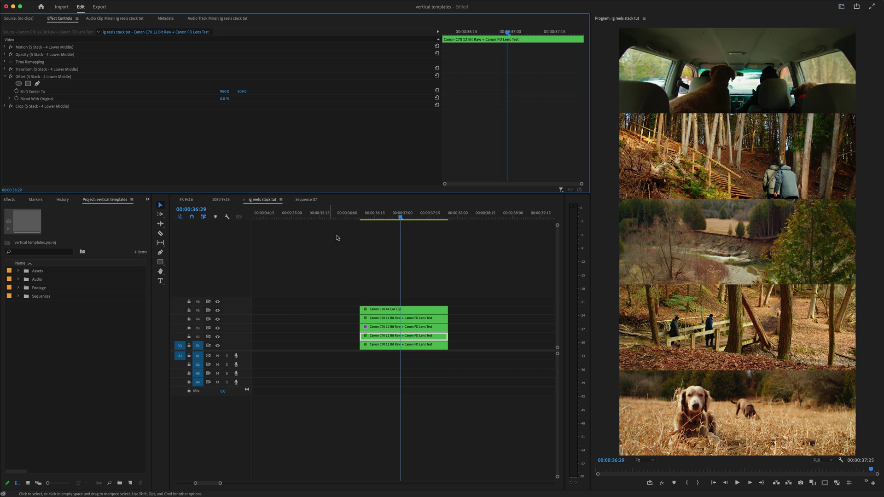
Set the middle clip's Offset center to 960, 417 and the car clip's to 1920, 1015.
left_click(388, 326)
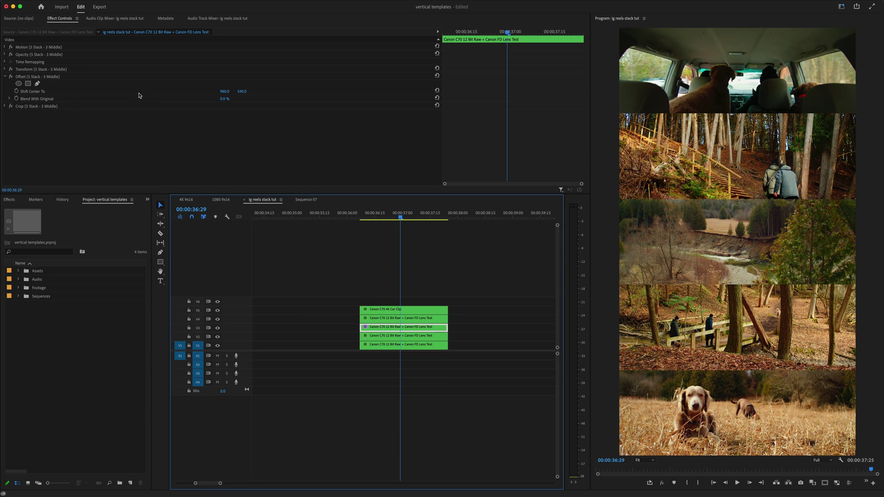
left_click(242, 91)
type("490")
key("Return")
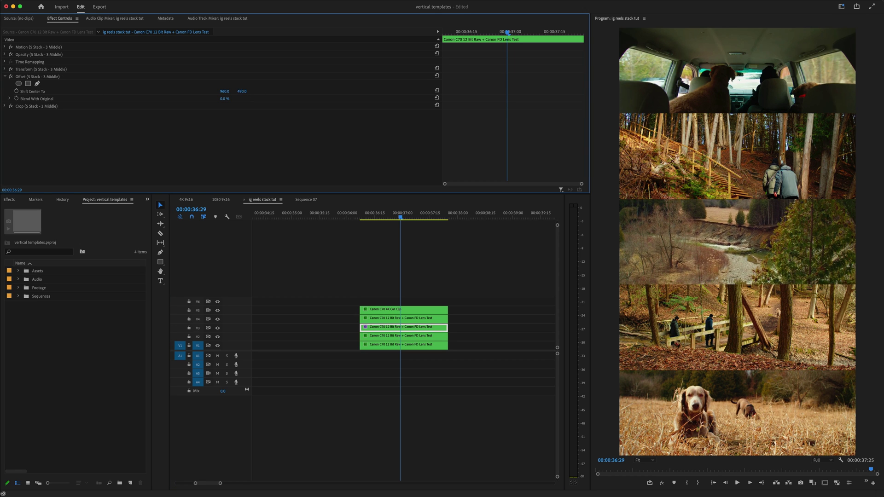
left_click_drag(241, 92, 246, 94)
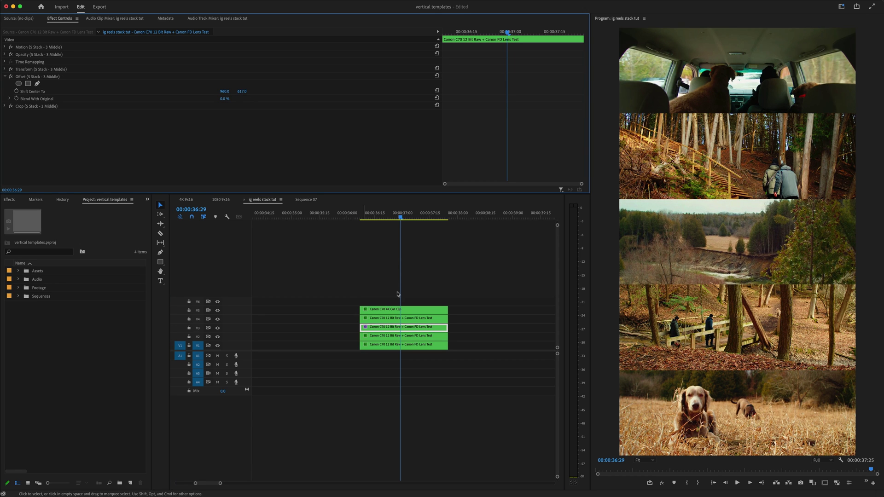
left_click(411, 307)
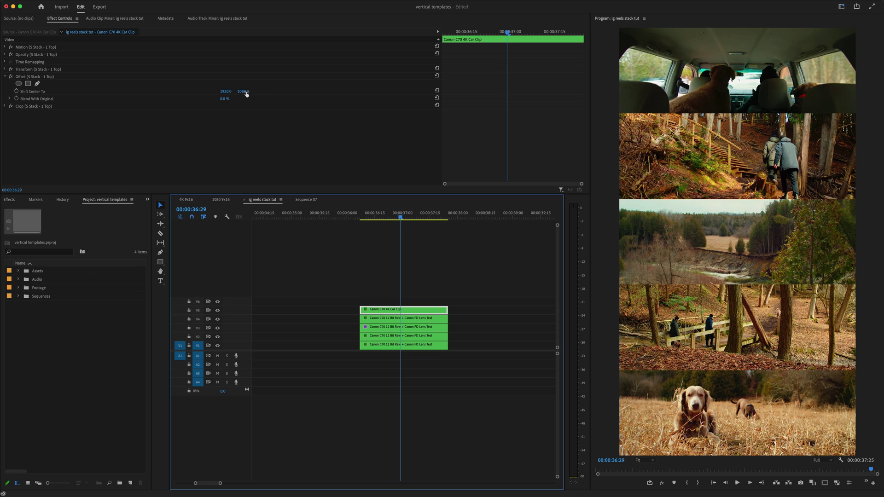
left_click_drag(246, 94, 259, 90)
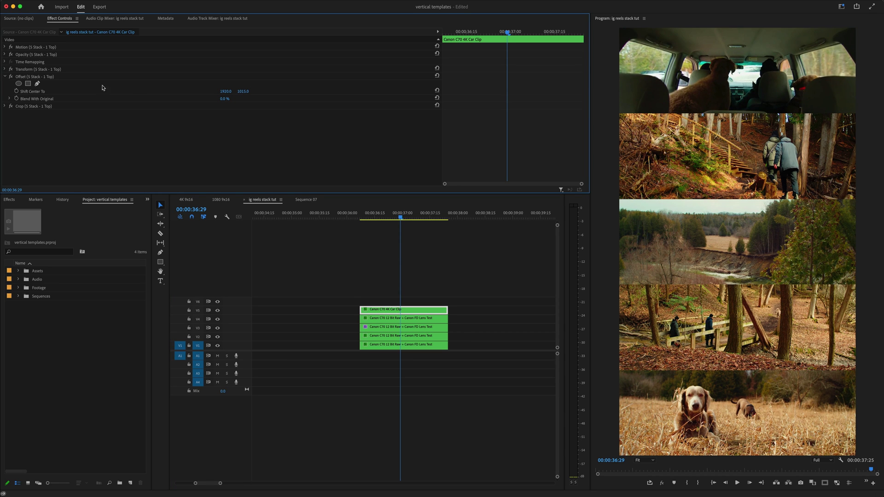
In the V5 car clip's Transform settings, raise Scale to 82.5.
left_click(5, 47)
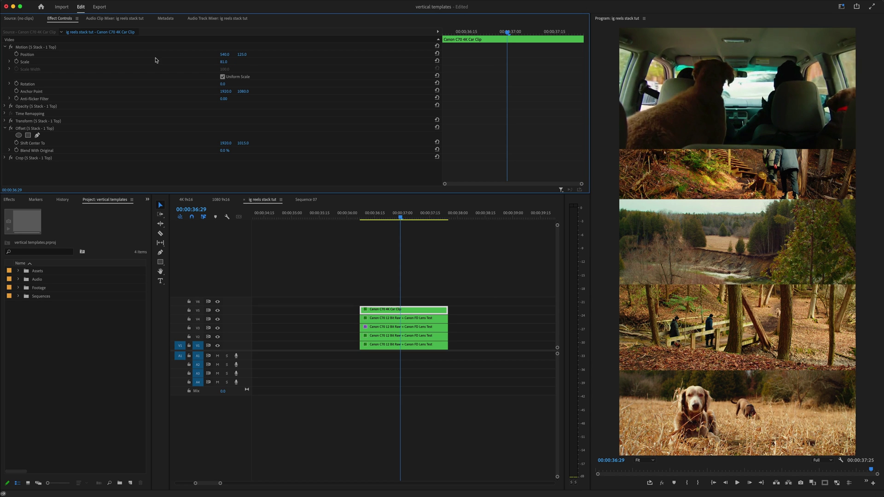
left_click(6, 48)
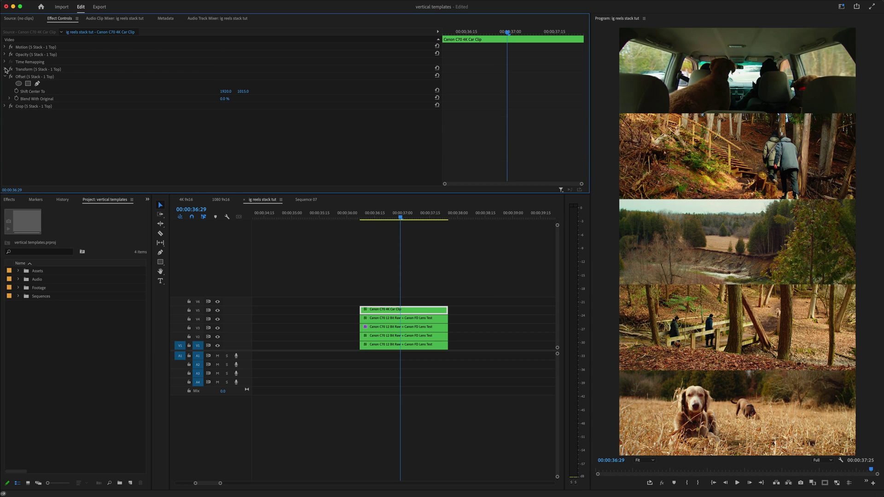
left_click(5, 69)
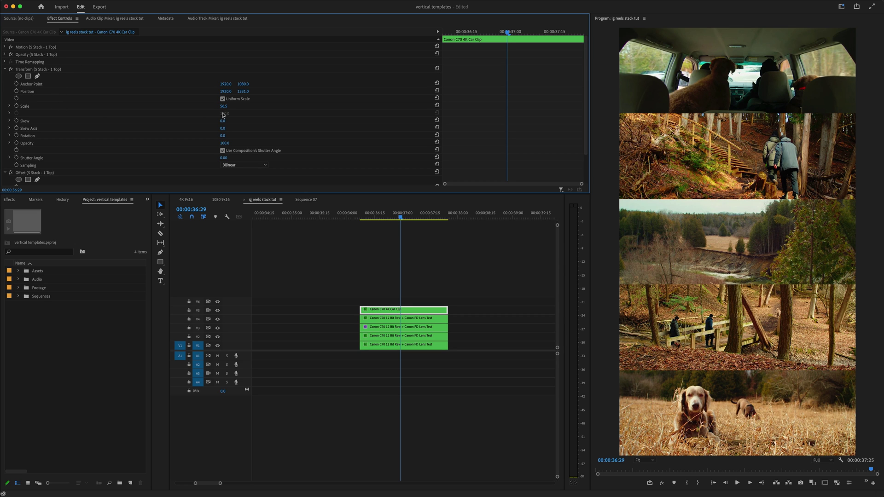
left_click_drag(223, 106, 203, 91)
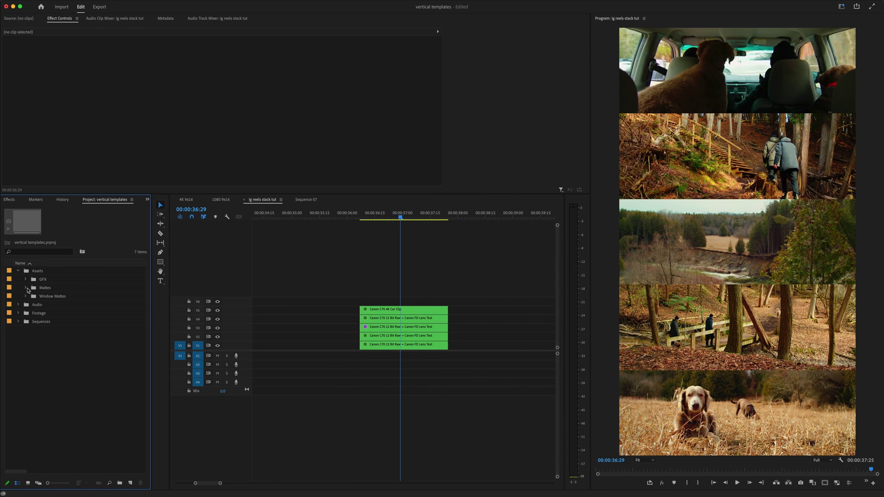
Place st_5Stack_Matte.png from the Mattes folder on V6 and scale it to frame size.
left_click(25, 288)
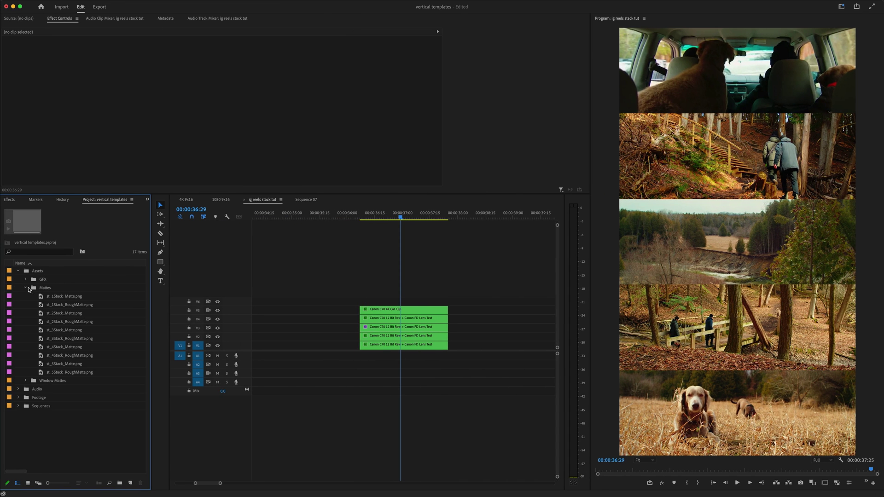
left_click_drag(76, 364, 348, 304)
left_click(405, 302)
right_click(394, 302)
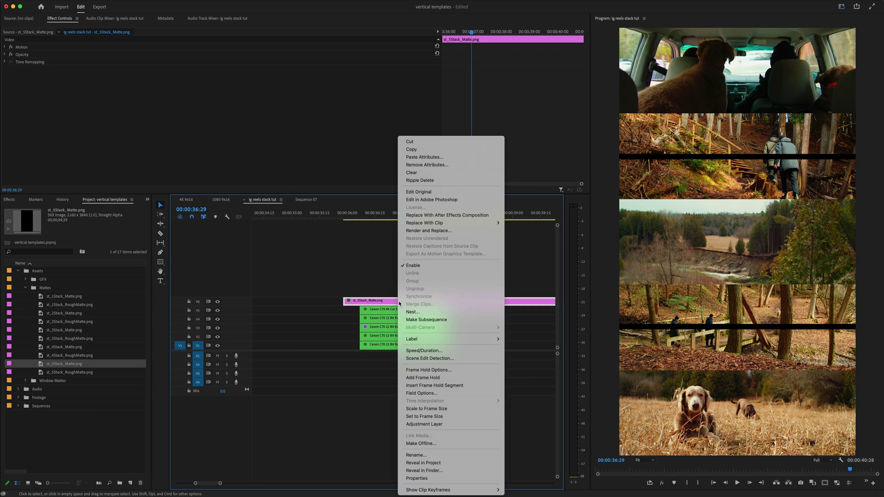
left_click(454, 416)
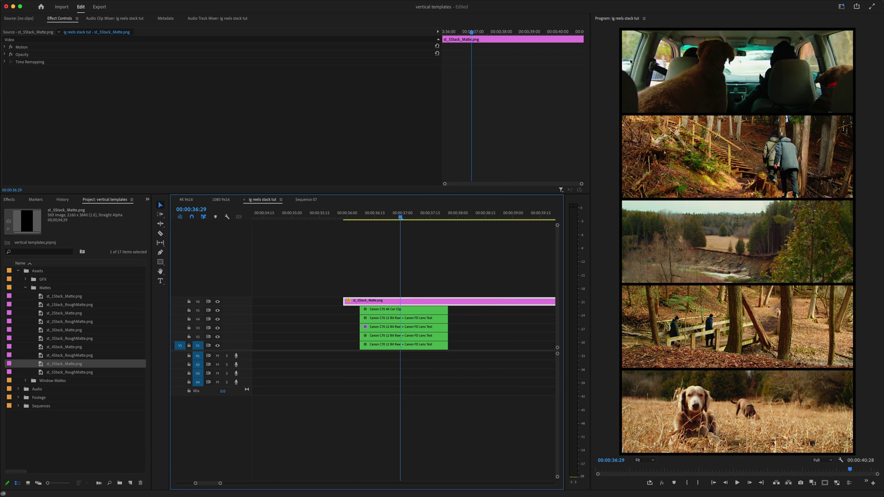
Apply Invert to the V6 matte and replace it with st_5Stack_RoughMatte.png.
key("ctrl+space")
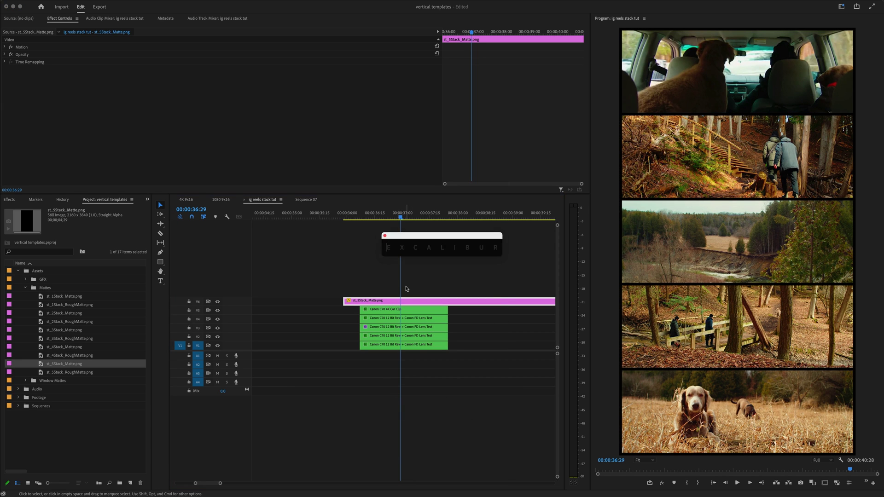
type("inver")
left_click(407, 289)
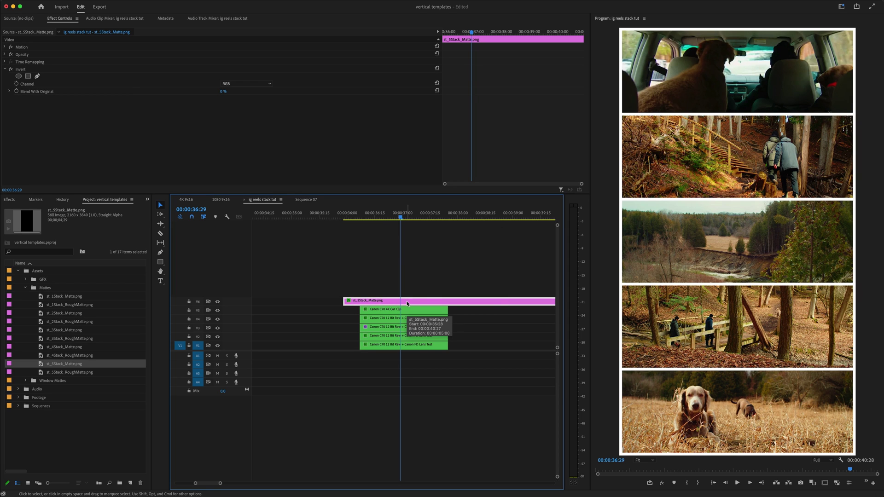
left_click(80, 373)
left_click_drag(76, 374, 346, 301)
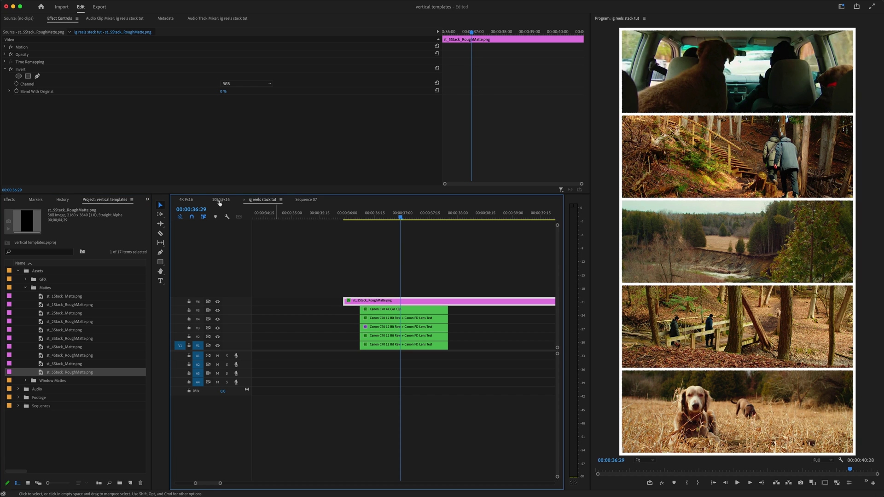
Disable Invert, align the rough matte's start with the clips, and delete the tail past their end.
left_click(10, 69)
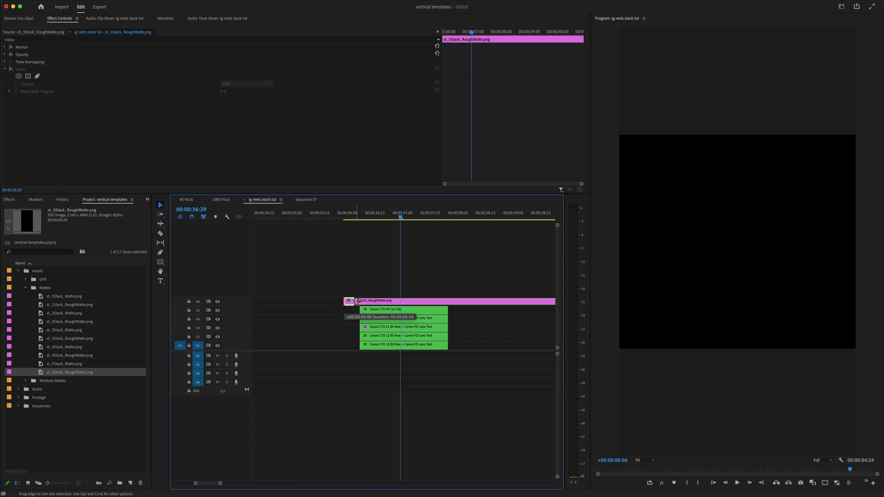
left_click_drag(391, 301, 407, 302)
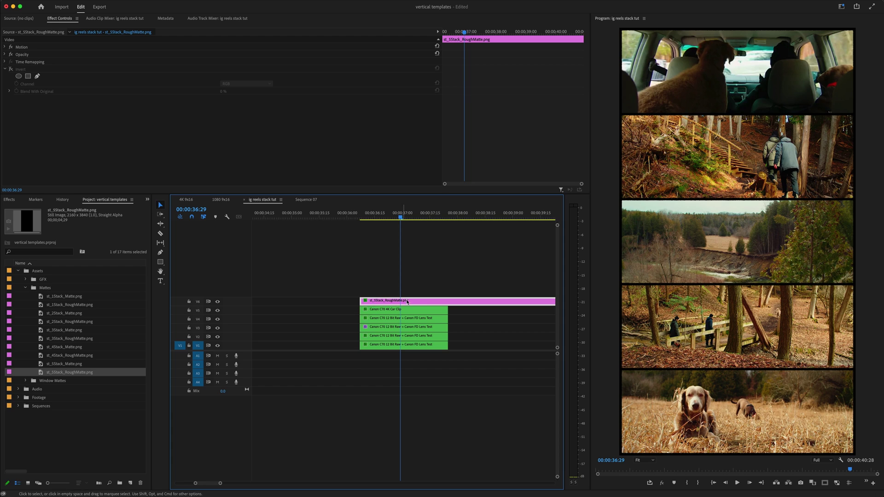
left_click(449, 301)
key("Delete")
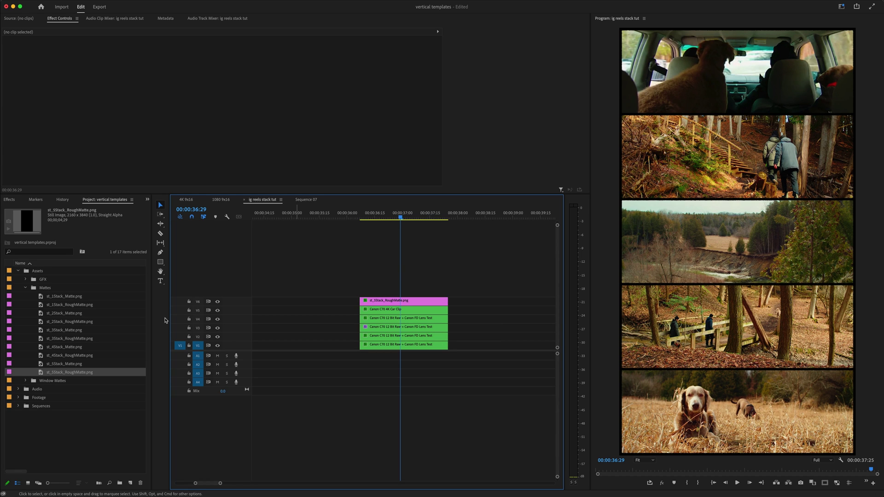
Preview the stack matte files, then select the five-stack rough matte and zoom the timeline out.
double_click(66, 363)
left_click(81, 357)
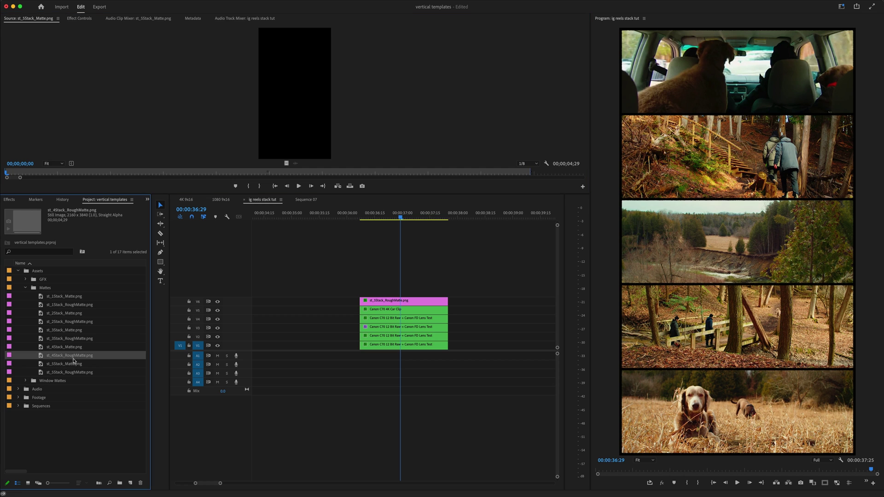
left_click(401, 304)
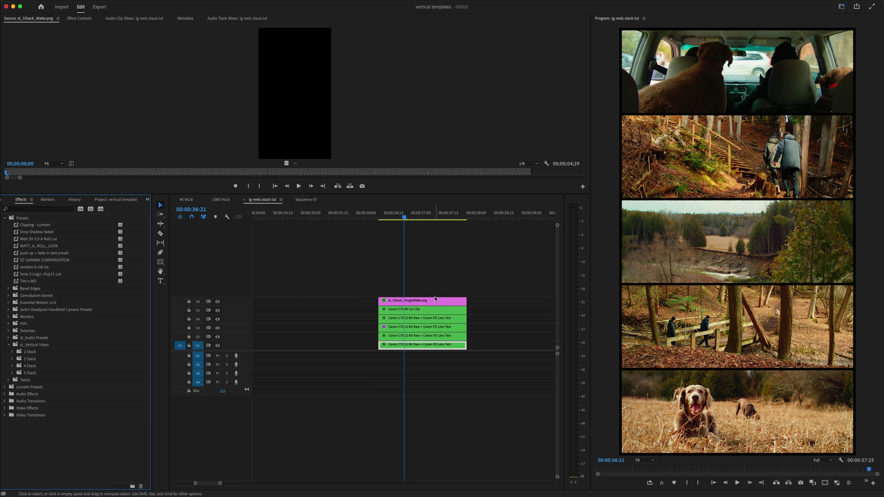
key("minus")
key("minus")
key("minus")
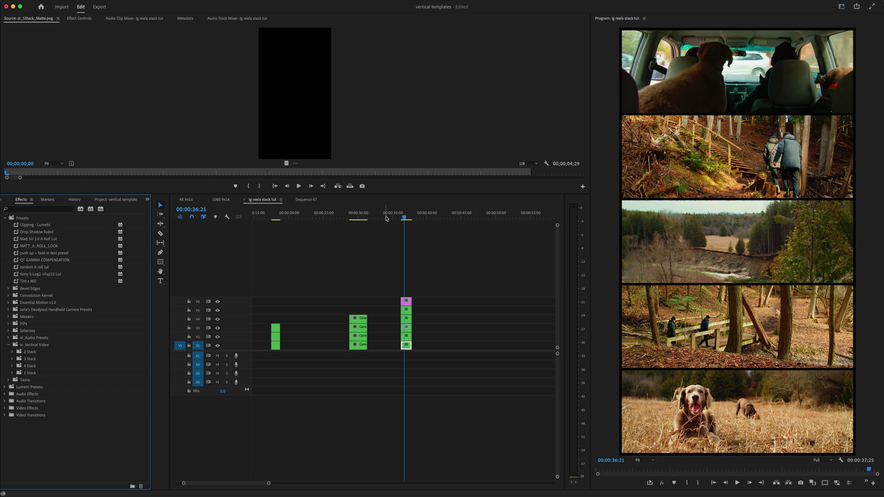
Apply the 4 Stack presets (1 Top, 2 Upper Middle, 4 Bottom) to the pier clips near 30 seconds.
left_click_drag(385, 218, 357, 217)
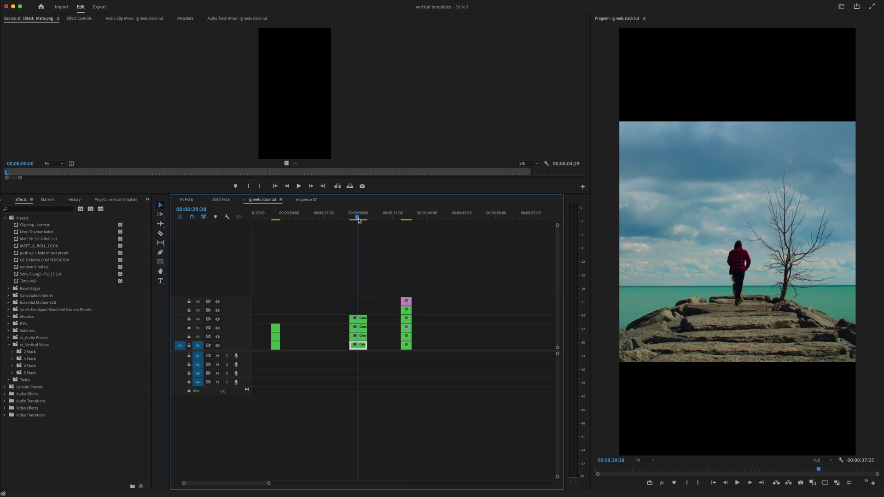
left_click(11, 366)
left_click_drag(40, 372, 358, 319)
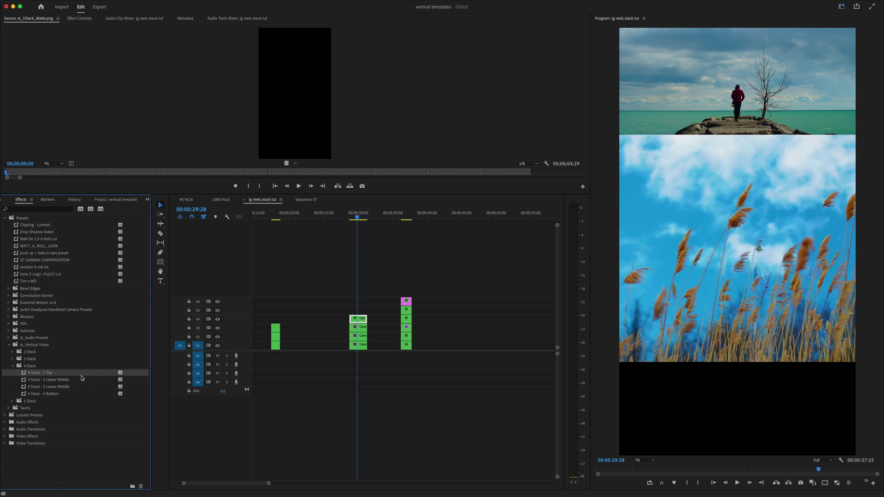
left_click_drag(75, 380, 358, 335)
left_click_drag(41, 392, 358, 345)
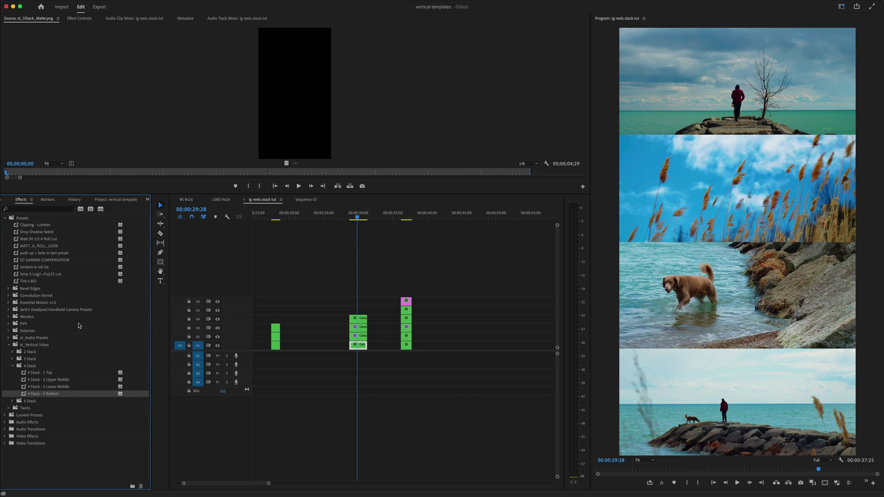
Fit the sequence, then zoom in with the playhead at 00:00:04:26 on the opening two-clip group.
left_click(115, 202)
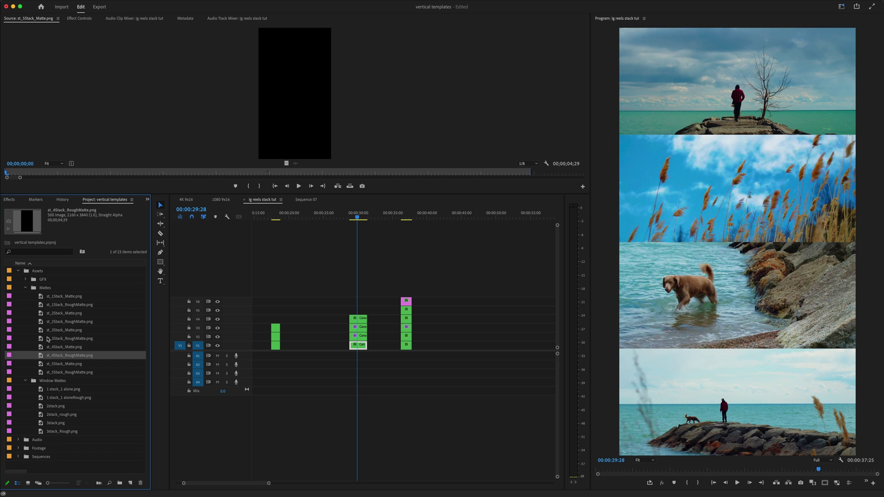
left_click(56, 392)
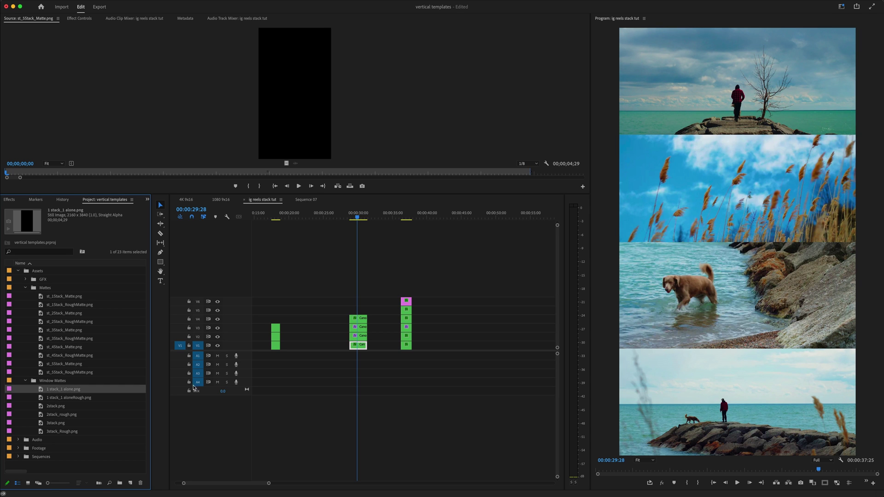
left_click(298, 243)
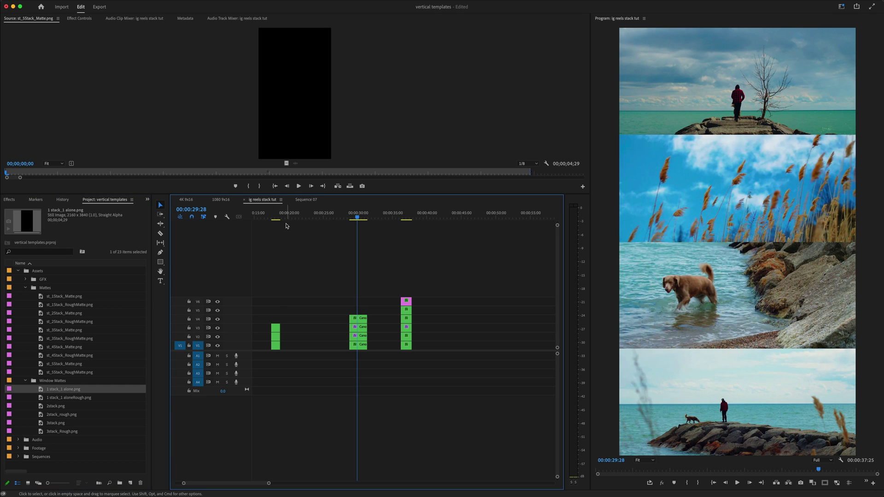
key("Up")
key("Up")
key("backslash")
left_click(288, 224)
left_click_drag(289, 227, 285, 226)
key("=")
key("=")
key("=")
Apply 2 Stack - 1 Top to the V2 building clip and 2 Stack - 2 Bottom to V1.
key("shift+7")
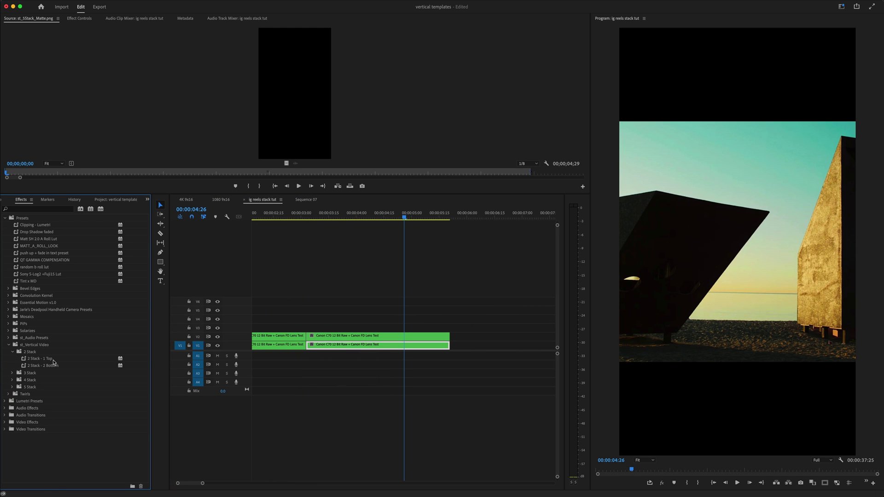
left_click_drag(54, 360, 358, 336)
left_click_drag(42, 366, 408, 346)
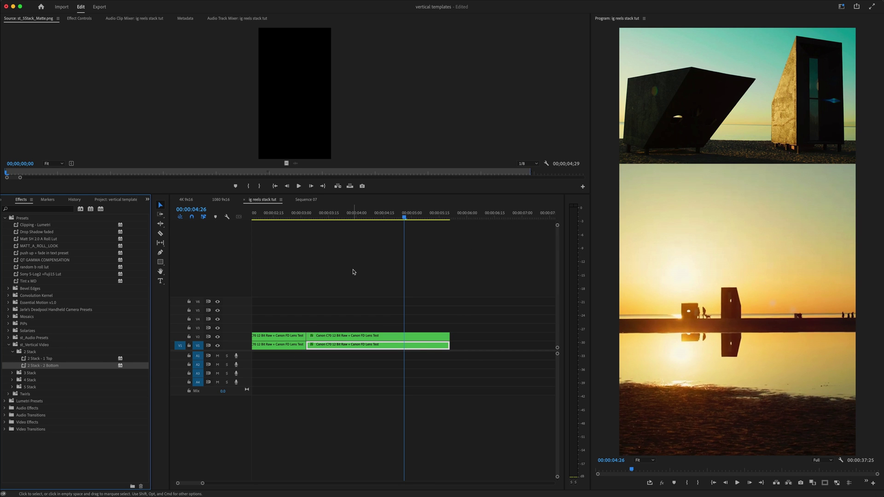
Place the 2stack.png window matte on V3 and set it to frame size.
left_click(107, 199)
left_click_drag(55, 405, 299, 331)
left_click(382, 327)
right_click(382, 328)
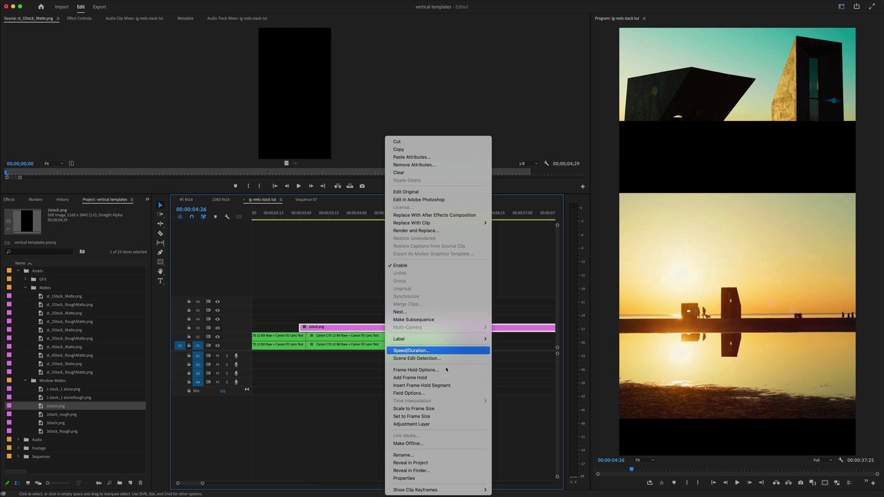
left_click(444, 322)
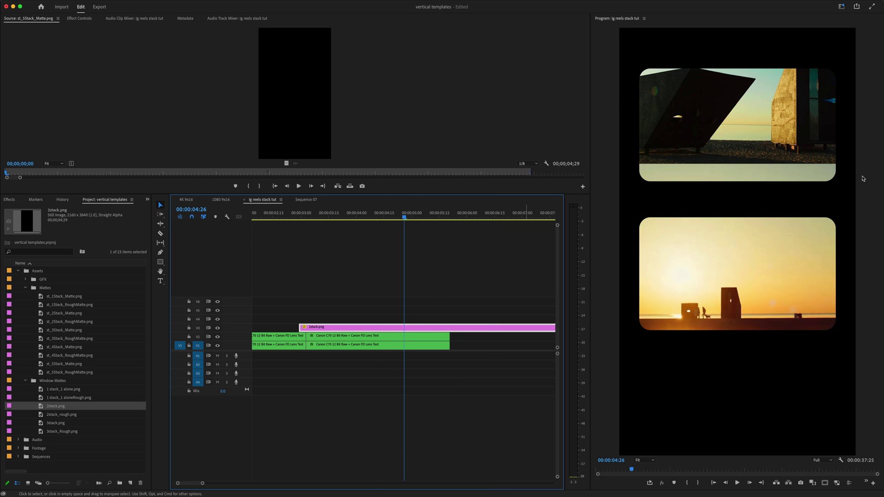
Remove the stack preset attributes from both the V2 building and V1 sunset clips.
left_click(389, 339)
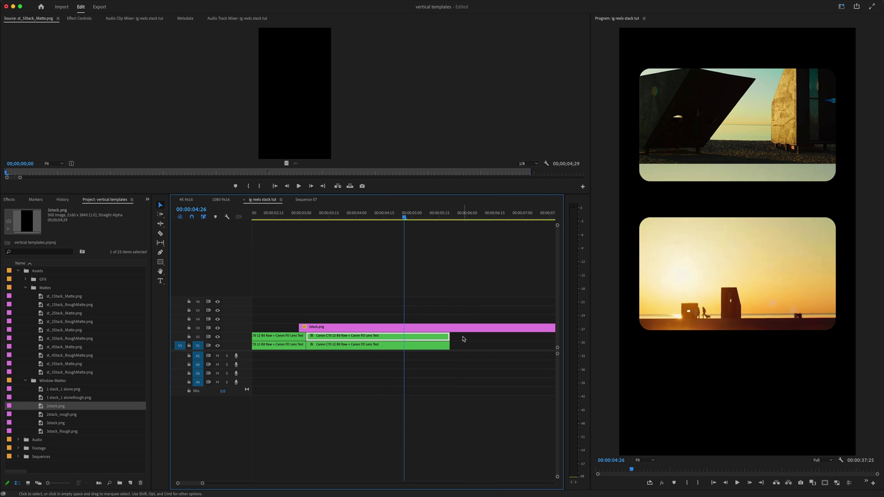
left_click(437, 345, "shift")
right_click(437, 345)
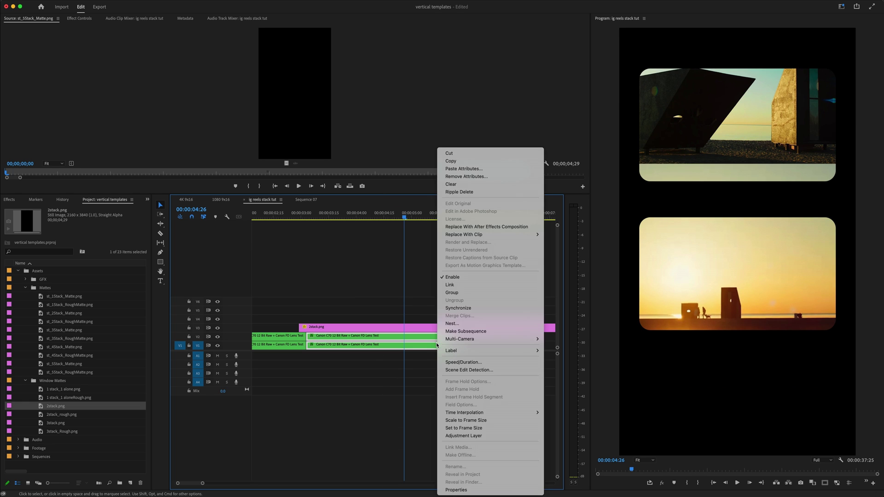
left_click(465, 177)
left_click(491, 343)
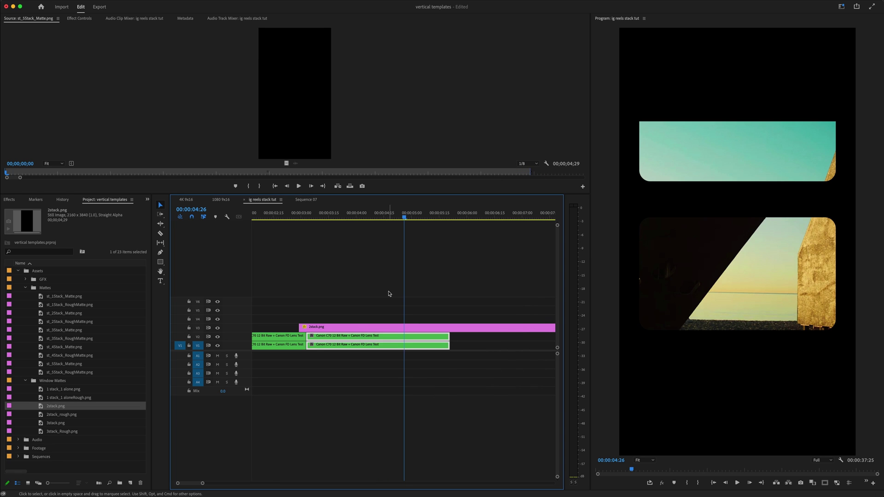
left_click(398, 337)
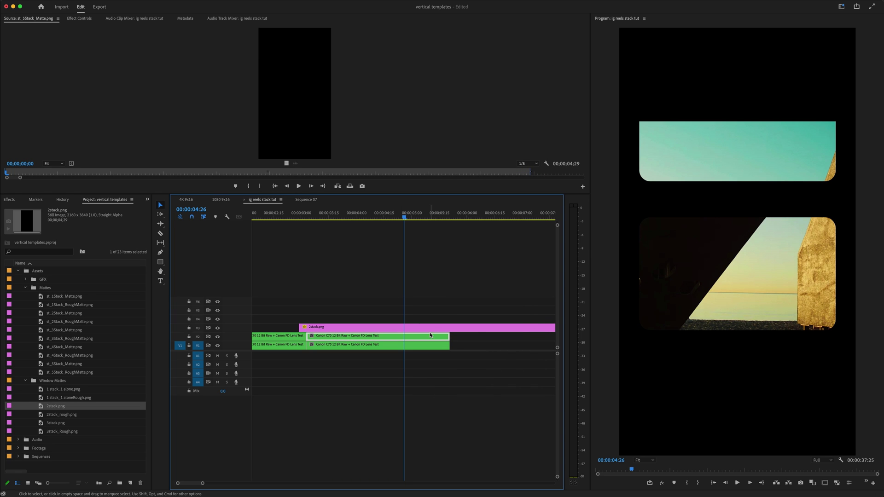
Show the building clip's Motion settings and move it up into the top rounded window.
left_click(79, 18)
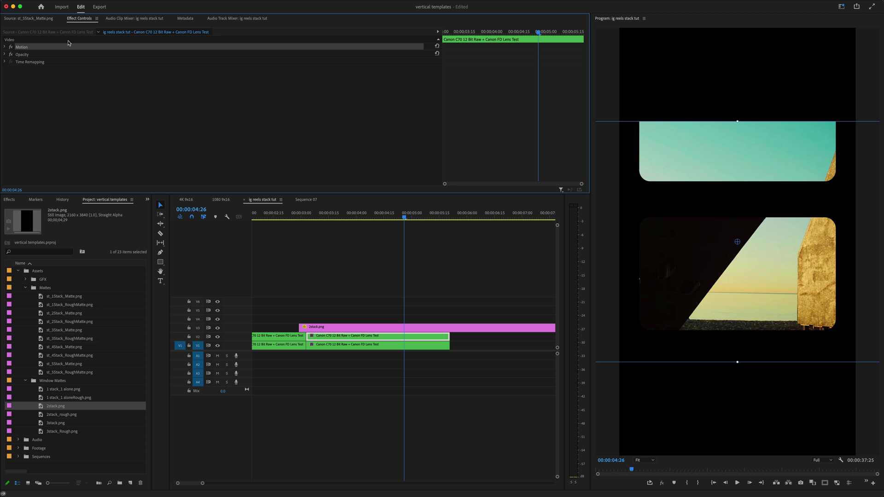
left_click(5, 47)
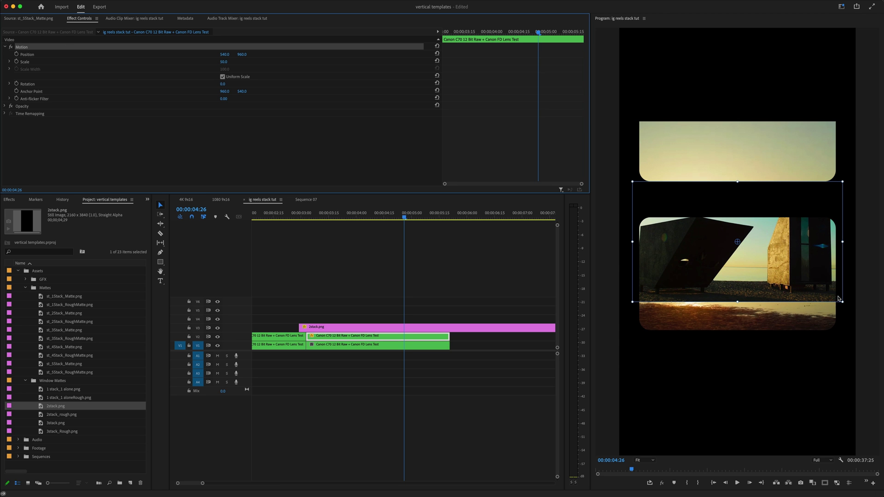
left_click_drag(789, 285, 790, 168)
left_click(737, 241)
left_click(364, 272)
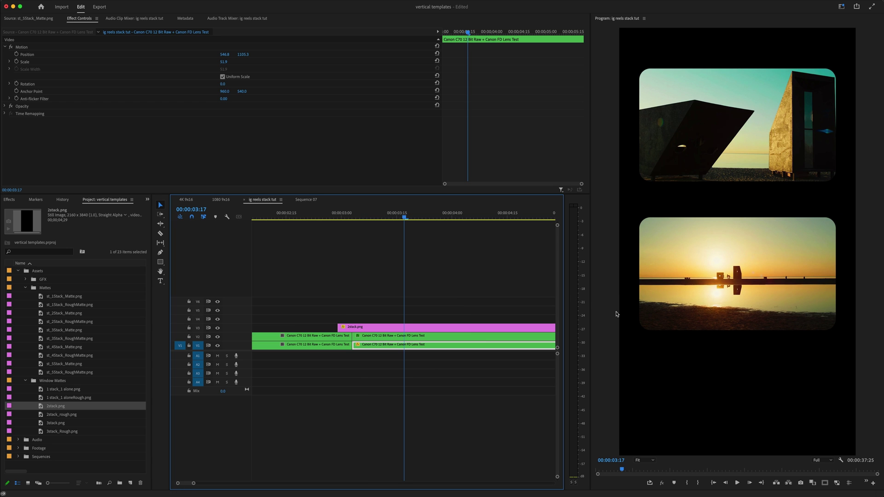
left_click(687, 278)
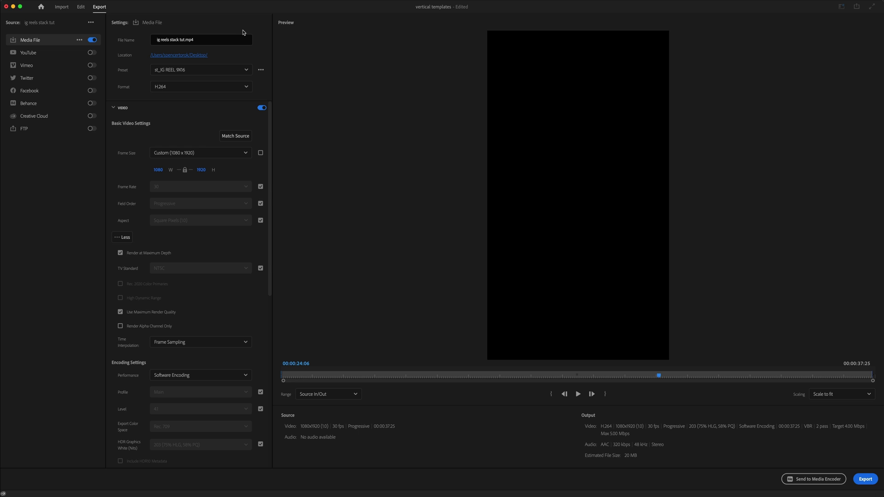
Inspect the st_IG REEL 9X16 preset options, then scroll down to Bitrate Settings.
left_click(261, 71)
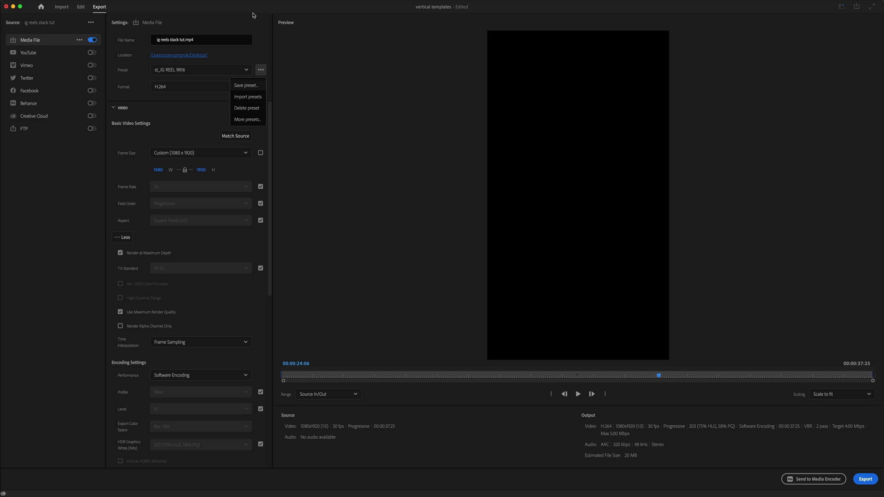
left_click(254, 15)
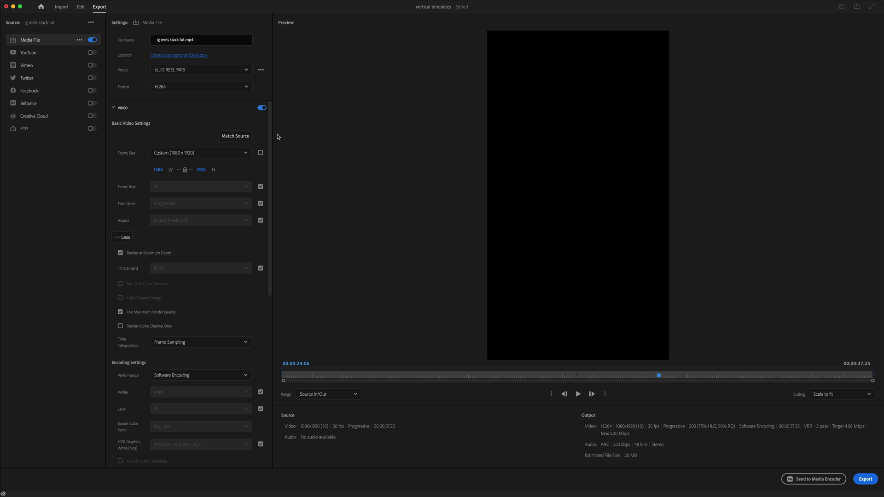
left_click_drag(271, 145, 272, 156)
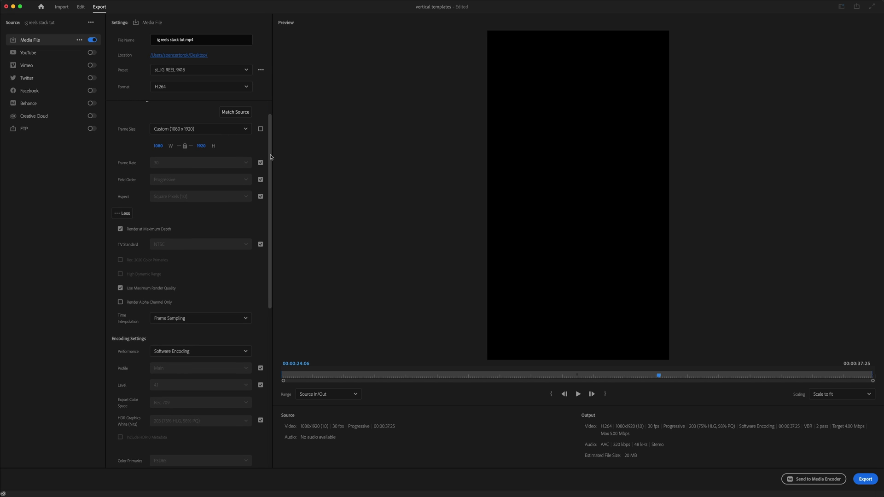
left_click_drag(271, 157, 270, 291)
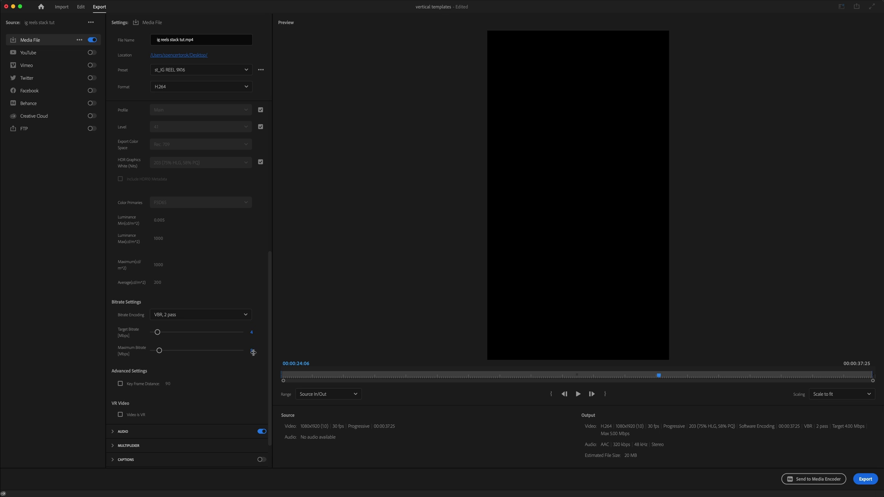
Enter 9 for Target Bitrate and 10 for Maximum Bitrate in Bitrate Settings.
left_click(253, 332)
type("9")
left_click(250, 350)
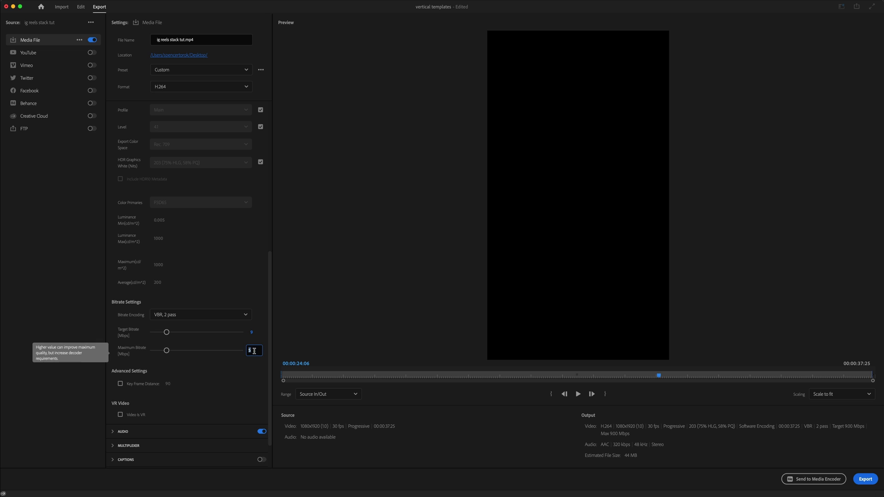
type("10")
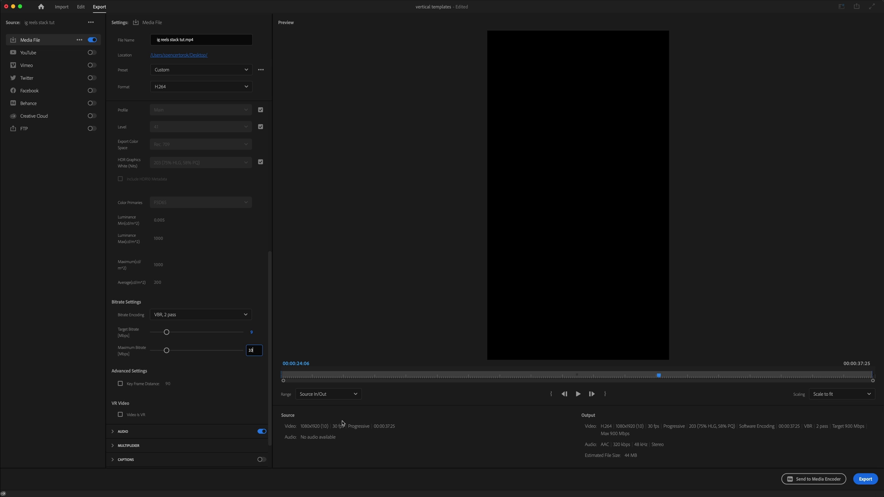
key("Return")
left_click_drag(271, 367, 271, 185)
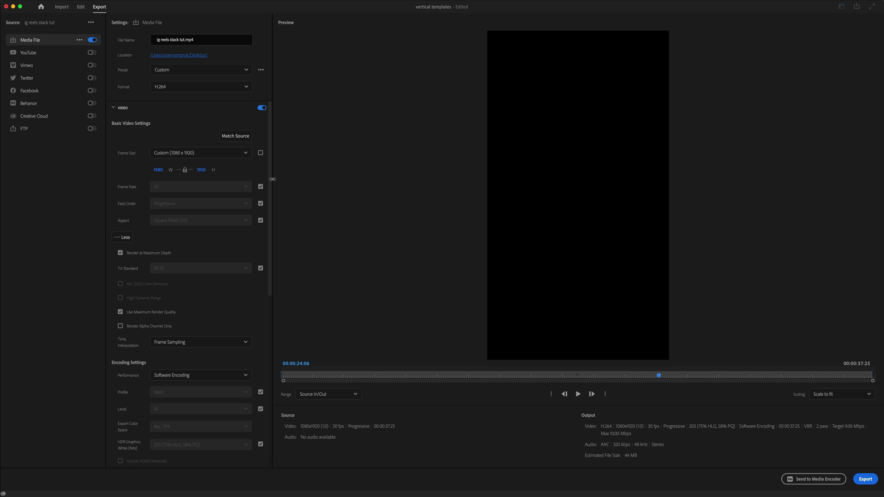